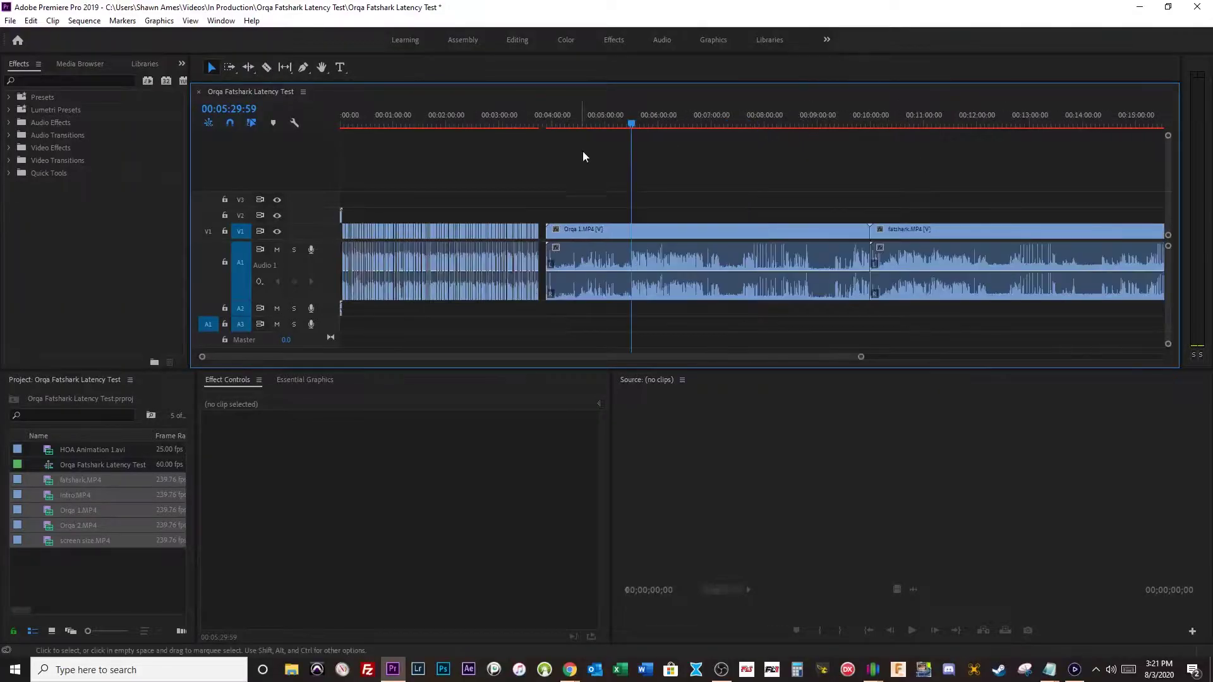
# - Select the first clip, then clear the selection and zoom the timeline out to show all clips
pyautogui.moveTo(530, 200); pyautogui.dragTo(278, 279)
pyautogui.click(630, 124)
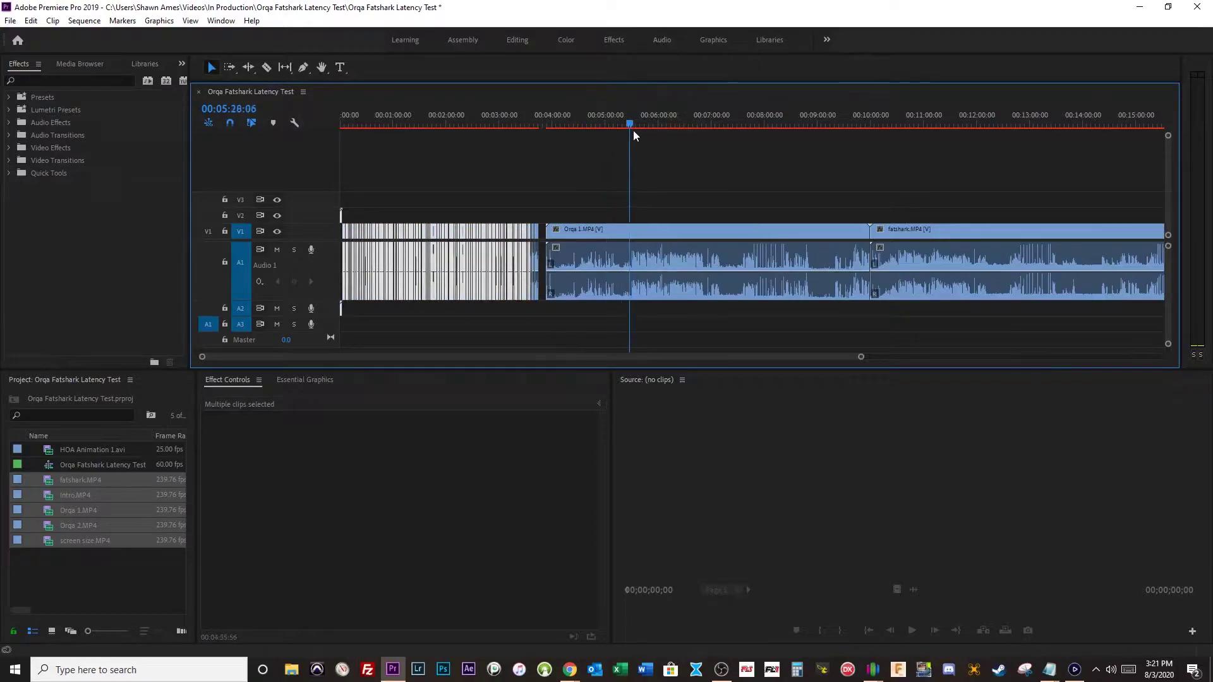
pyautogui.click(779, 218)
pyautogui.press('-')
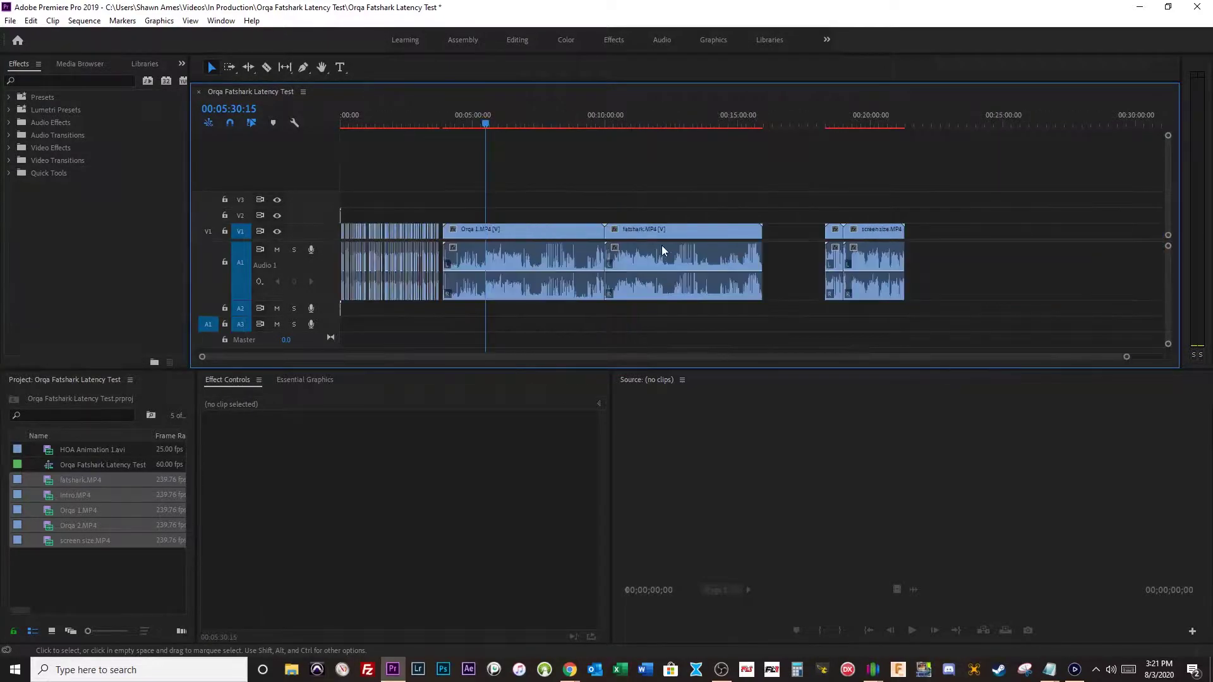
# - Try cutting the fatshark clip at 00;20;14;41 and 14;42, then undo both cuts
pyautogui.click(576, 236)
pyautogui.click(644, 237)
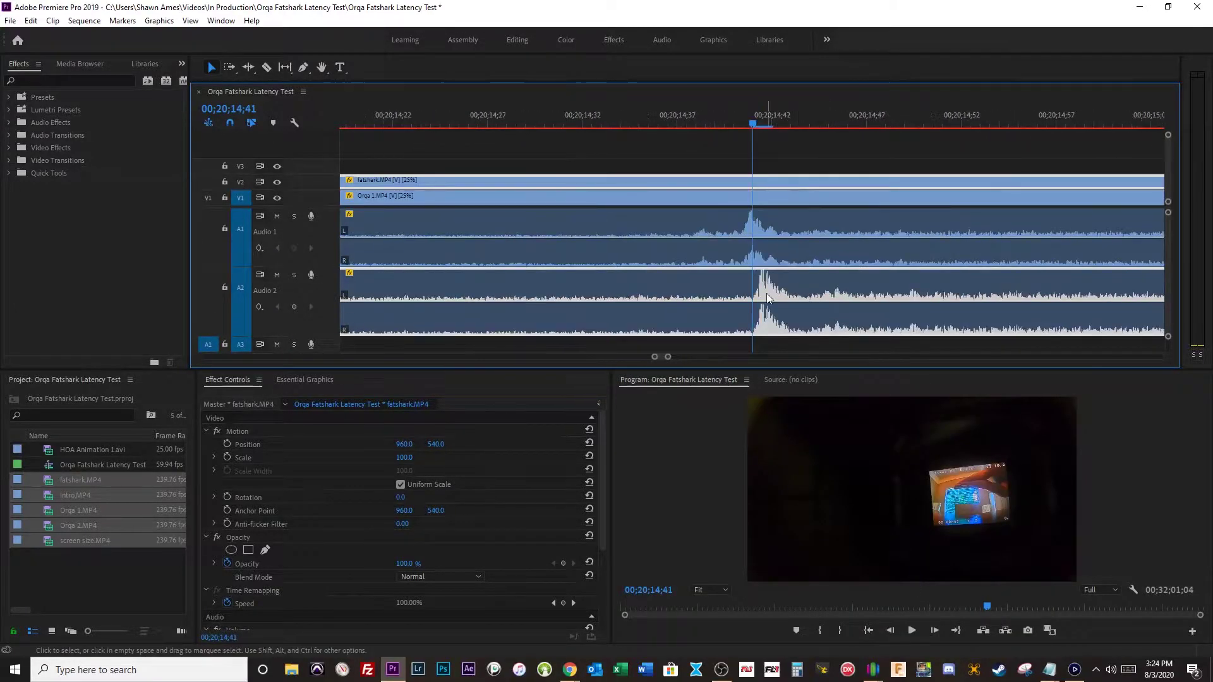
pyautogui.hotkey('ctrl', 'k')
pyautogui.press('Right')
pyautogui.hotkey('ctrl', 'k')
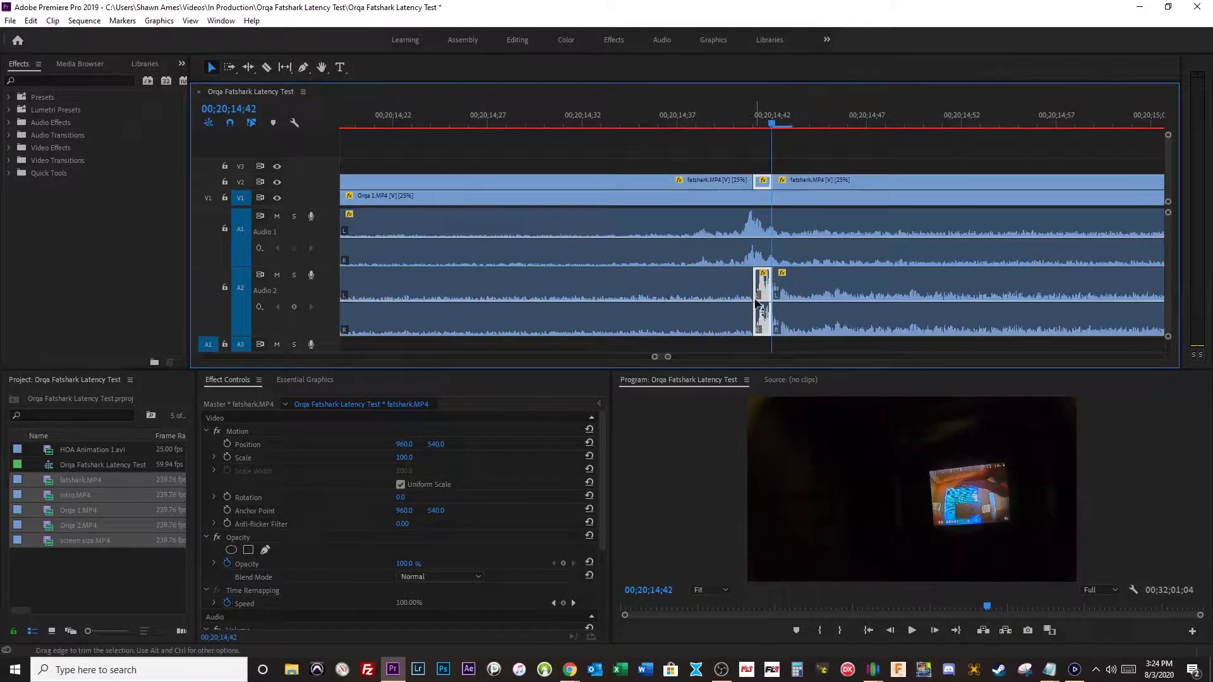
pyautogui.click(763, 292)
pyautogui.hotkey('ctrl', 'z')
pyautogui.hotkey('ctrl', 'z')
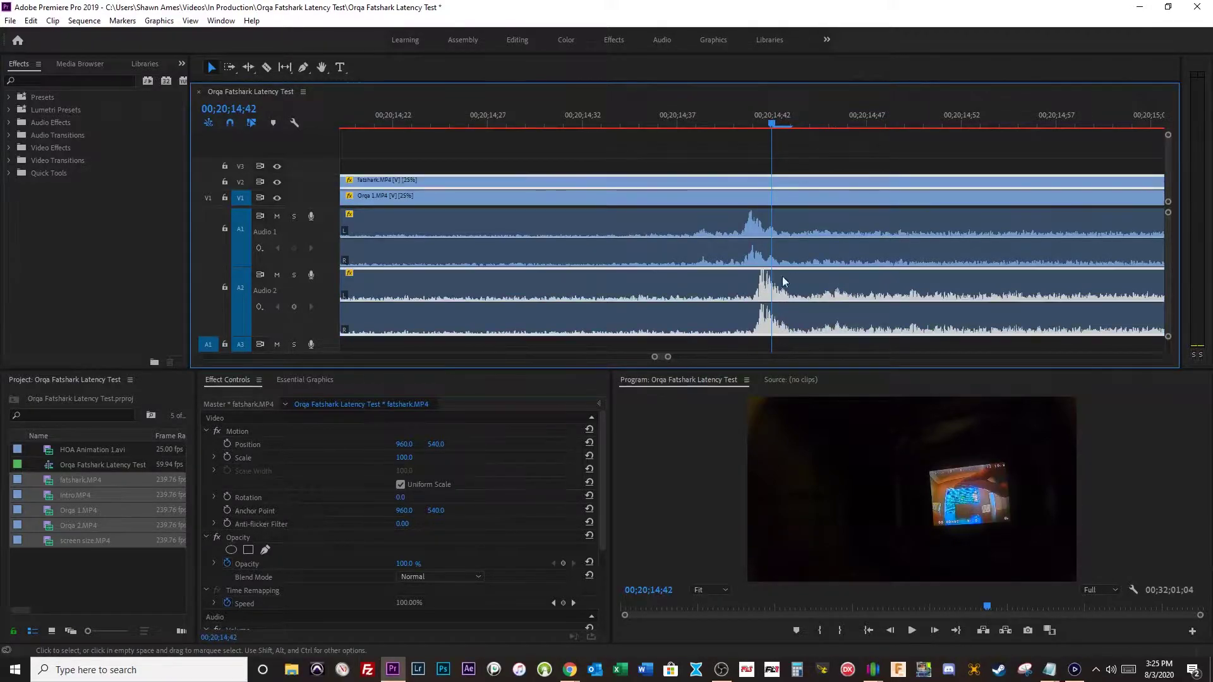
# - Return to 00;20;14;41 and select the Orqa 1 and fatshark clips to compare their clap peaks
pyautogui.click(752, 127)
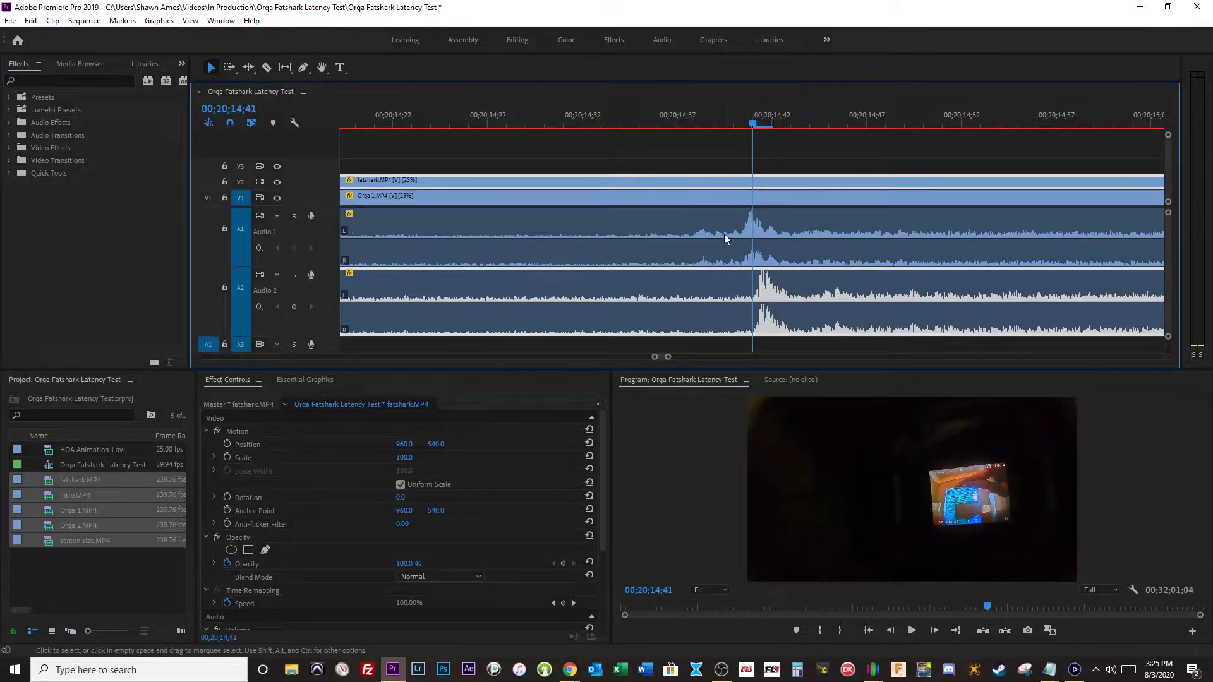
pyautogui.click(746, 240)
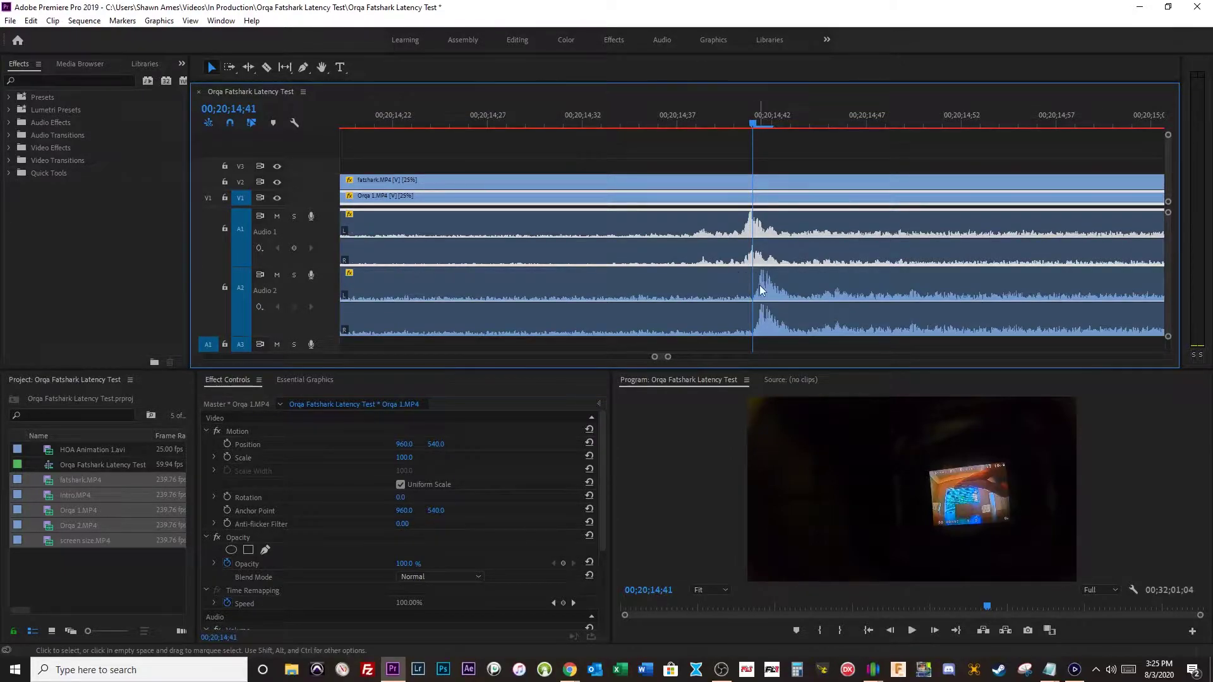
pyautogui.click(766, 271)
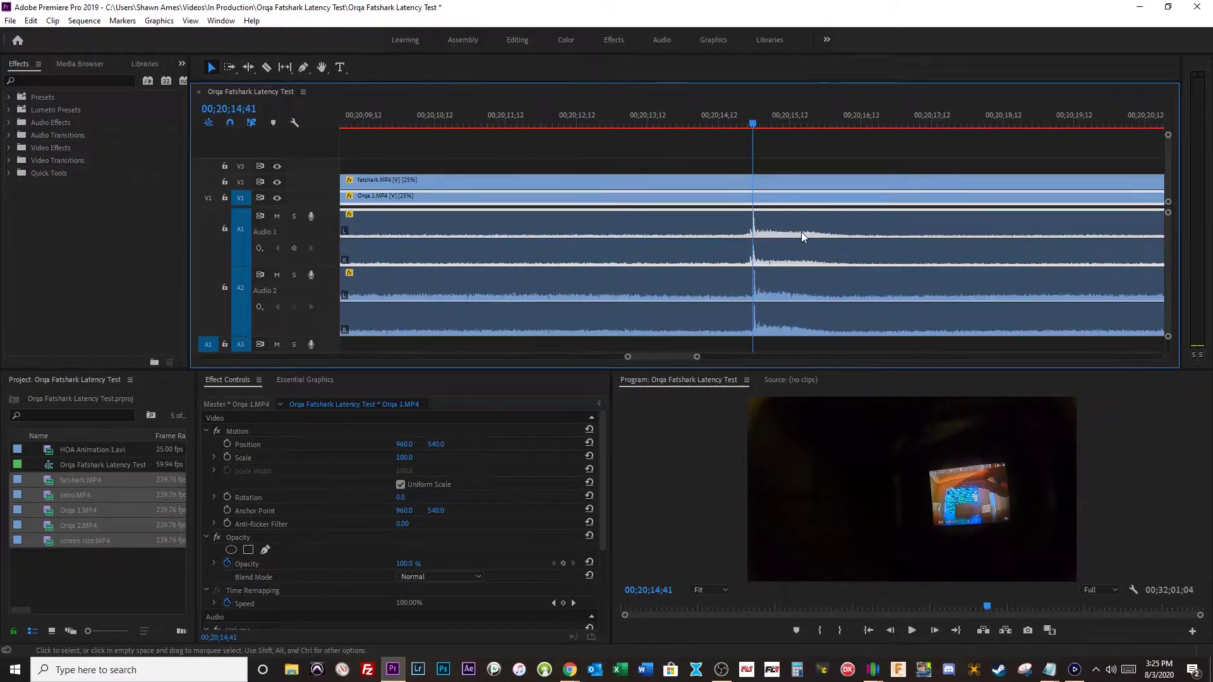
# - Zoom in on the clap and split Orqa 1 at 00;20;02;45
pyautogui.click(766, 153)
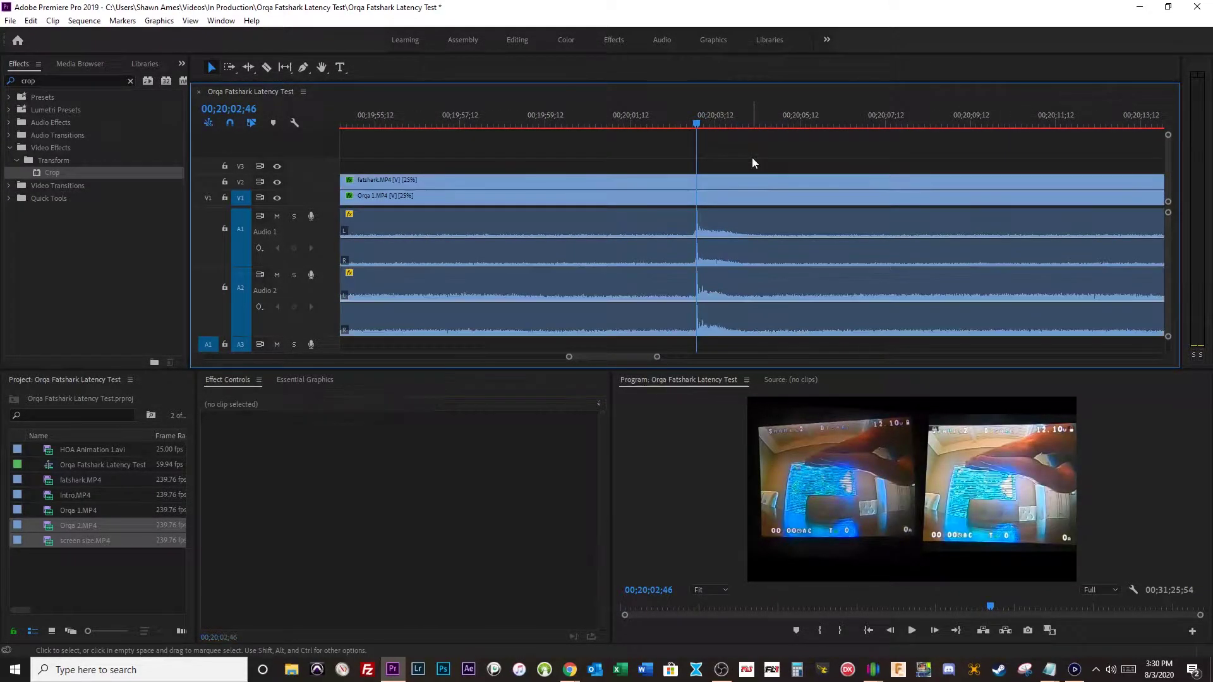
pyautogui.press('=')
pyautogui.press('=')
pyautogui.press('Left')
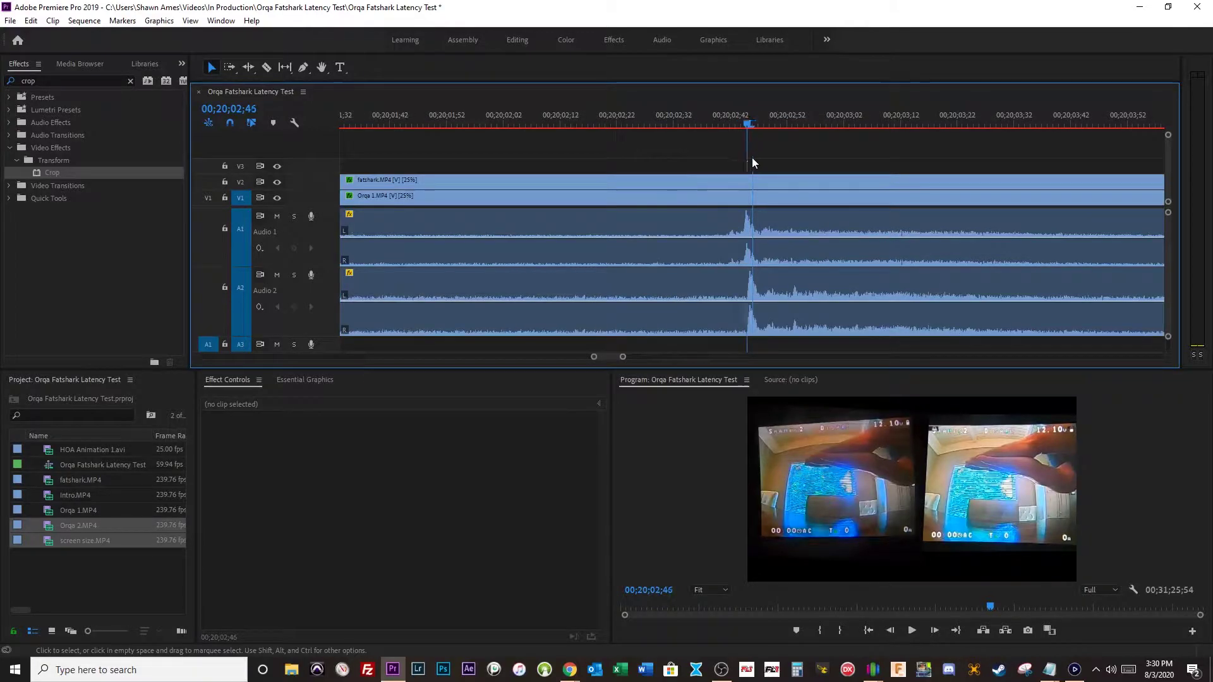
pyautogui.press('Left')
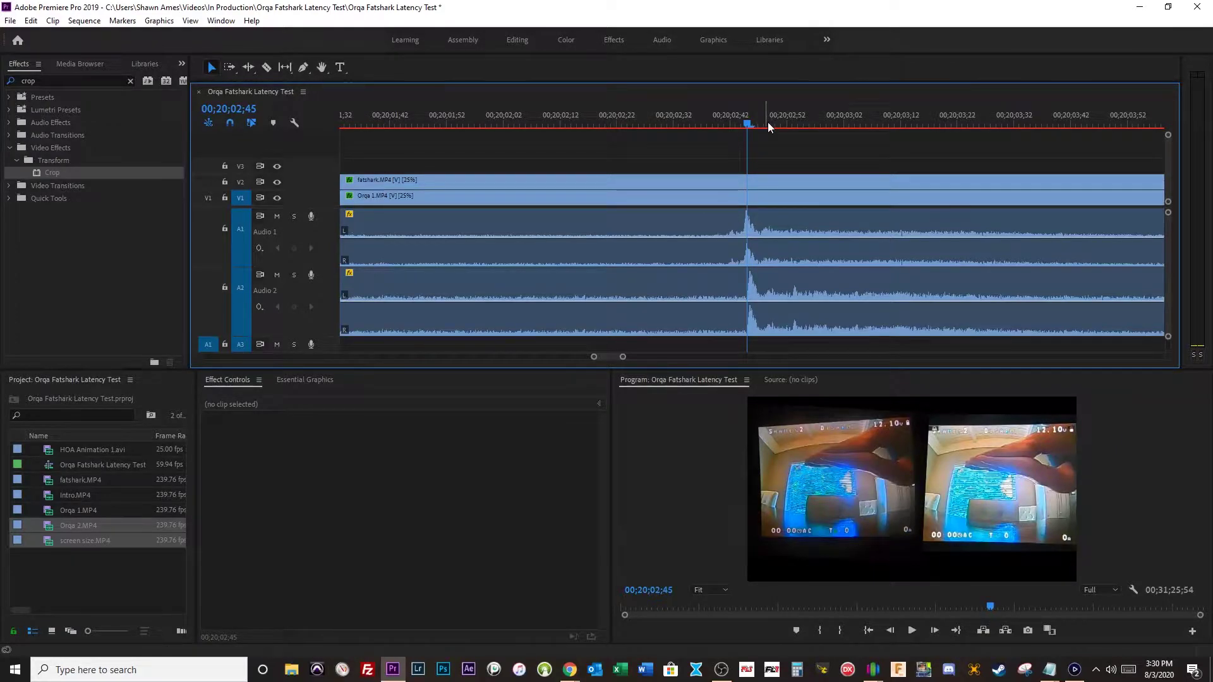
pyautogui.click(757, 180)
pyautogui.click(775, 223)
pyautogui.hotkey('ctrl', 'k')
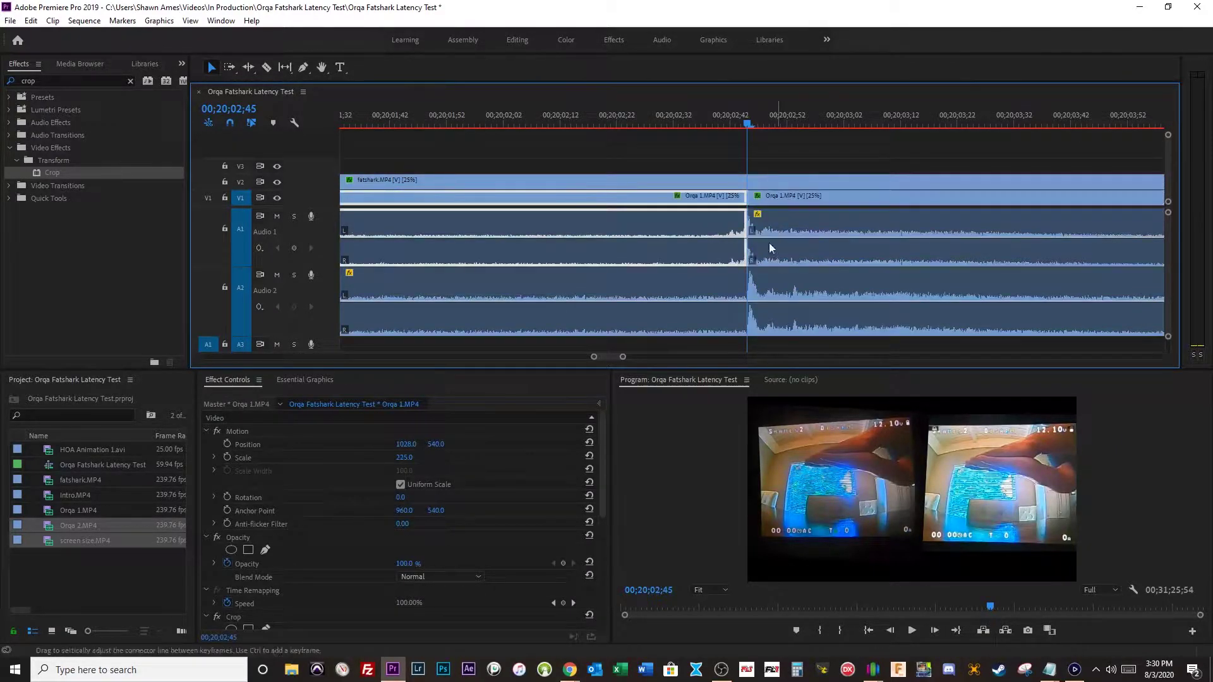
# - Step back to the fatshark clap and cut the fatshark clip there, near 00;20;02;24
pyautogui.press('Left')
pyautogui.press('Left')
pyautogui.press('Left')
pyautogui.press('Left')
pyautogui.press('Left')
pyautogui.press('Left')
pyautogui.press('Left')
pyautogui.press('Left')
pyautogui.press('Left')
pyautogui.press('Left')
pyautogui.press('Left')
pyautogui.press('Left')
pyautogui.press('Left')
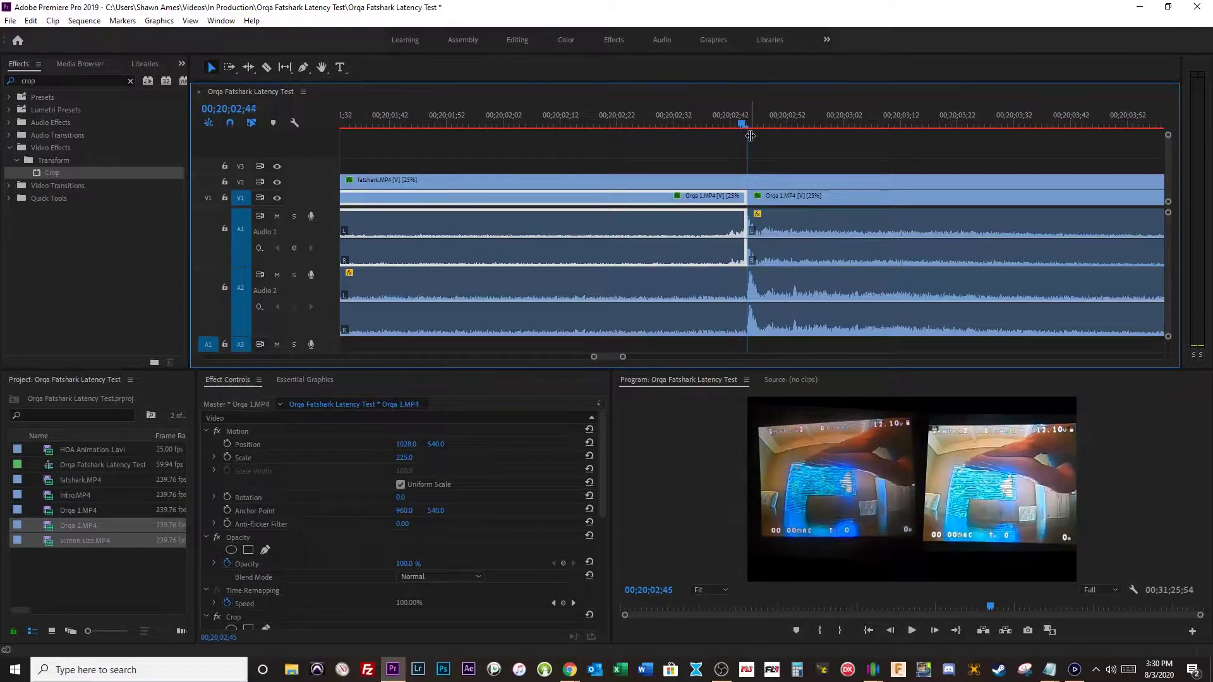
pyautogui.press('Left')
pyautogui.press('Left')
pyautogui.press('Left')
pyautogui.press('Left')
pyautogui.press('Left')
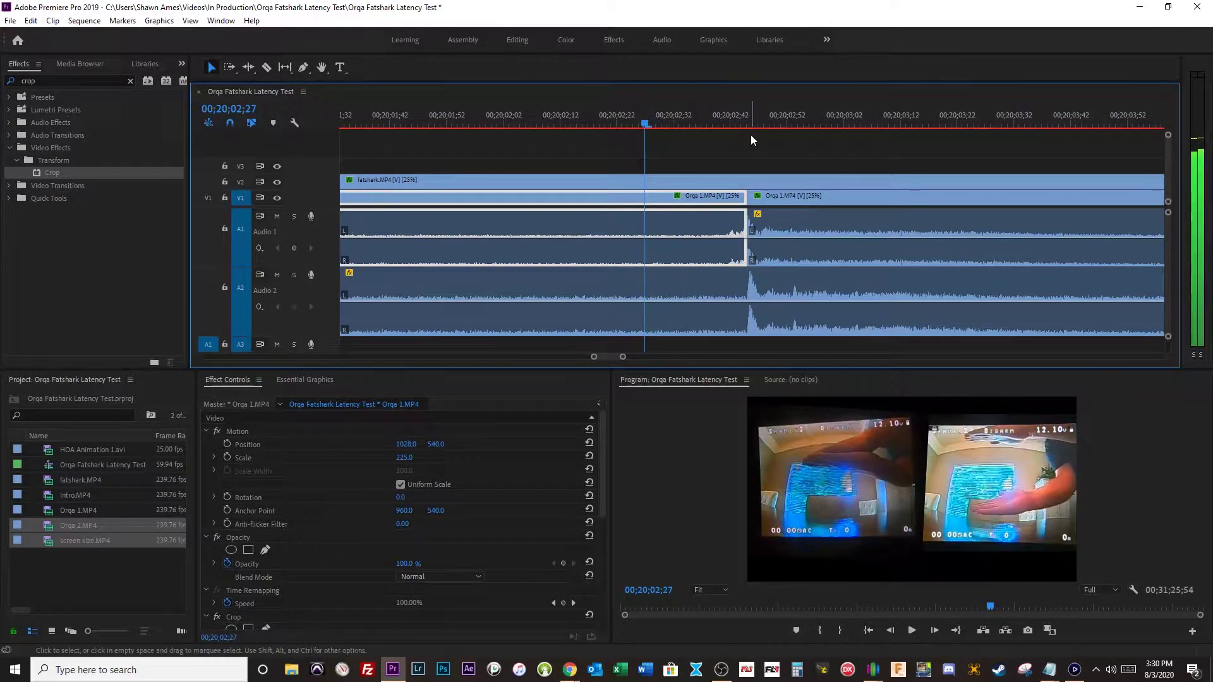
pyautogui.press('Left')
pyautogui.press('Left')
pyautogui.press('Left')
pyautogui.press('Left')
pyautogui.press('Left')
pyautogui.press('Left')
pyautogui.press('Left')
pyautogui.press('Left')
pyautogui.press('Left')
pyautogui.press('Left')
pyautogui.press('Left')
pyautogui.press('Left')
pyautogui.press('Left')
pyautogui.press('Left')
pyautogui.press('Left')
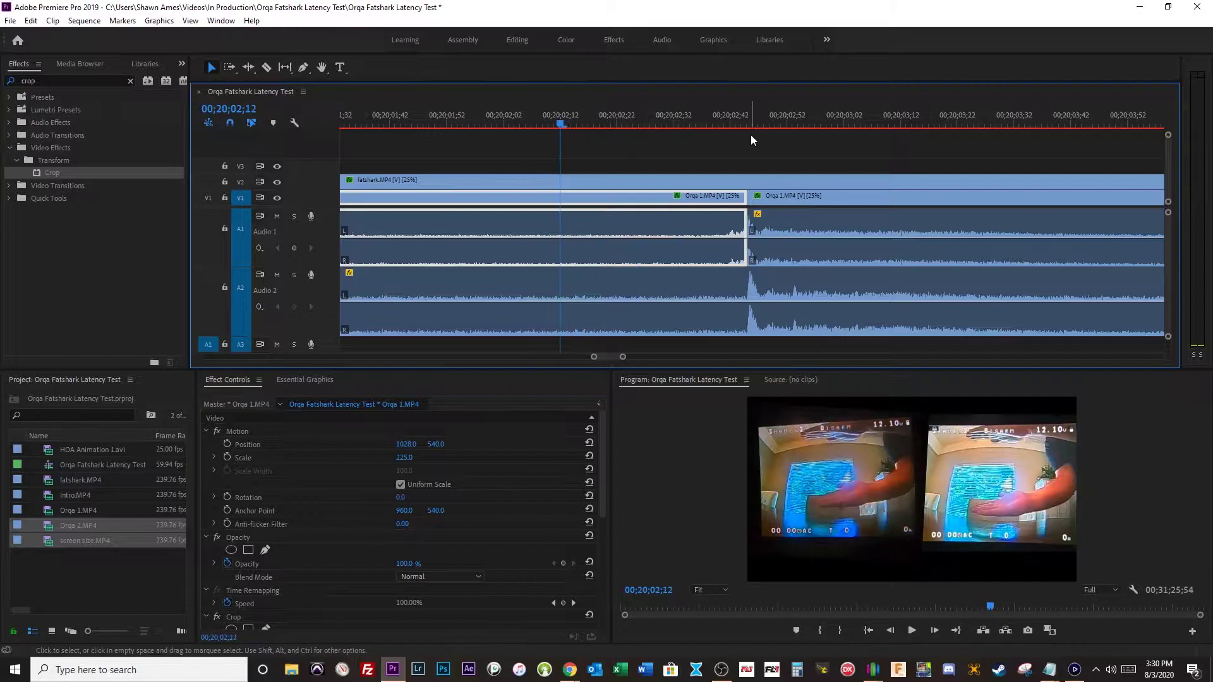
pyautogui.press('Right')
pyautogui.press('Right')
pyautogui.press('Right')
pyautogui.press('Right')
pyautogui.press('Right')
pyautogui.press('Right')
pyautogui.press('Right')
pyautogui.press('Right')
pyautogui.press('Right')
pyautogui.press('Right')
pyautogui.press('Right')
pyautogui.press('Right')
pyautogui.hotkey('ctrl', 'k')
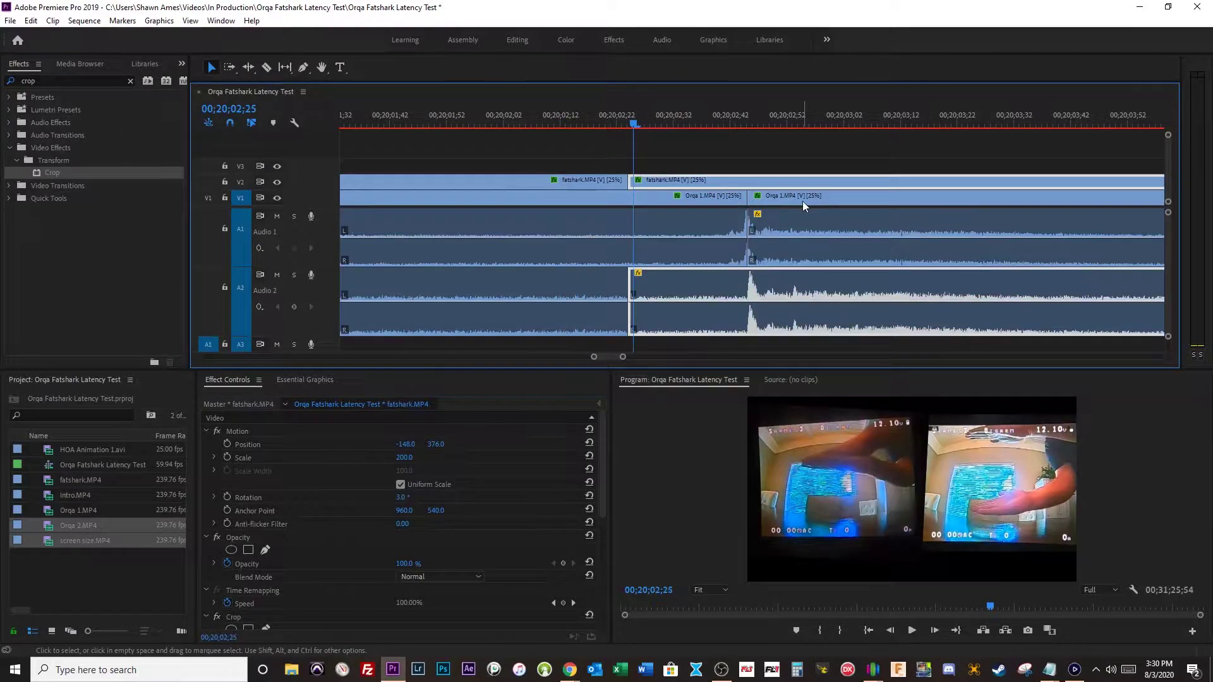
# - Step forward to 00;20;02;39 and split Orqa 1 there
pyautogui.press('Right')
pyautogui.press('Right')
pyautogui.press('Right')
pyautogui.press('Right')
pyautogui.press('Right')
pyautogui.press('Right')
pyautogui.press('Right')
pyautogui.press('Right')
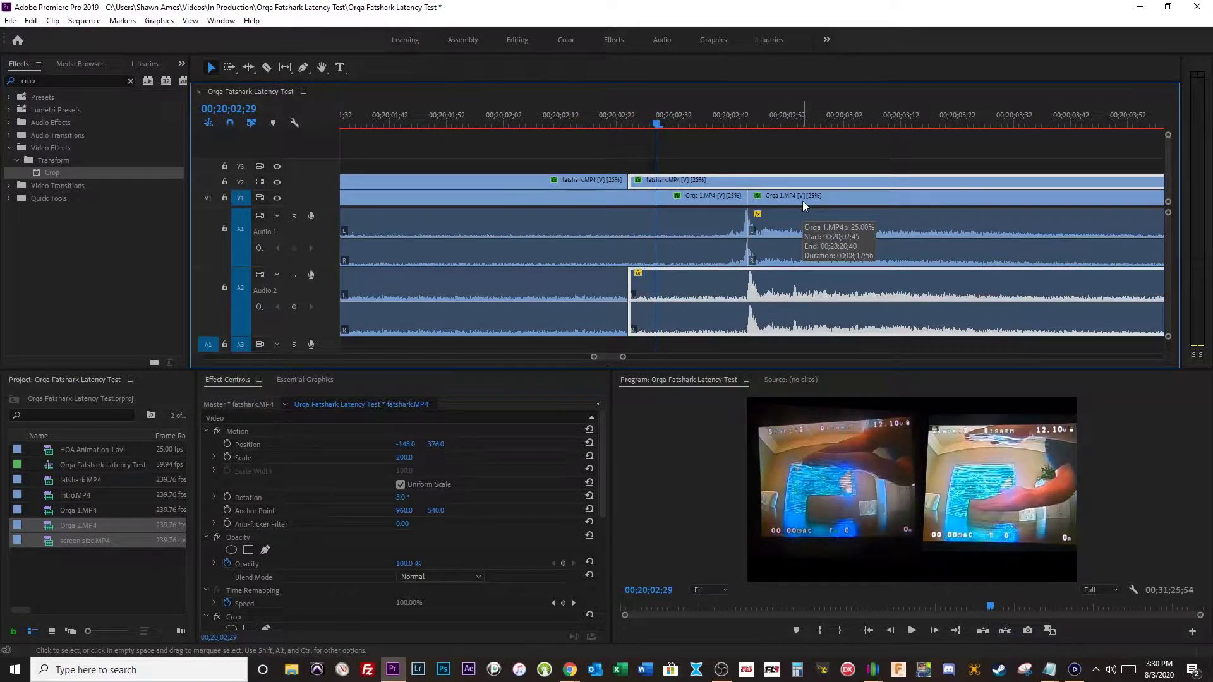
pyautogui.press('Right')
pyautogui.press('Right')
pyautogui.press('Right')
pyautogui.press('Right')
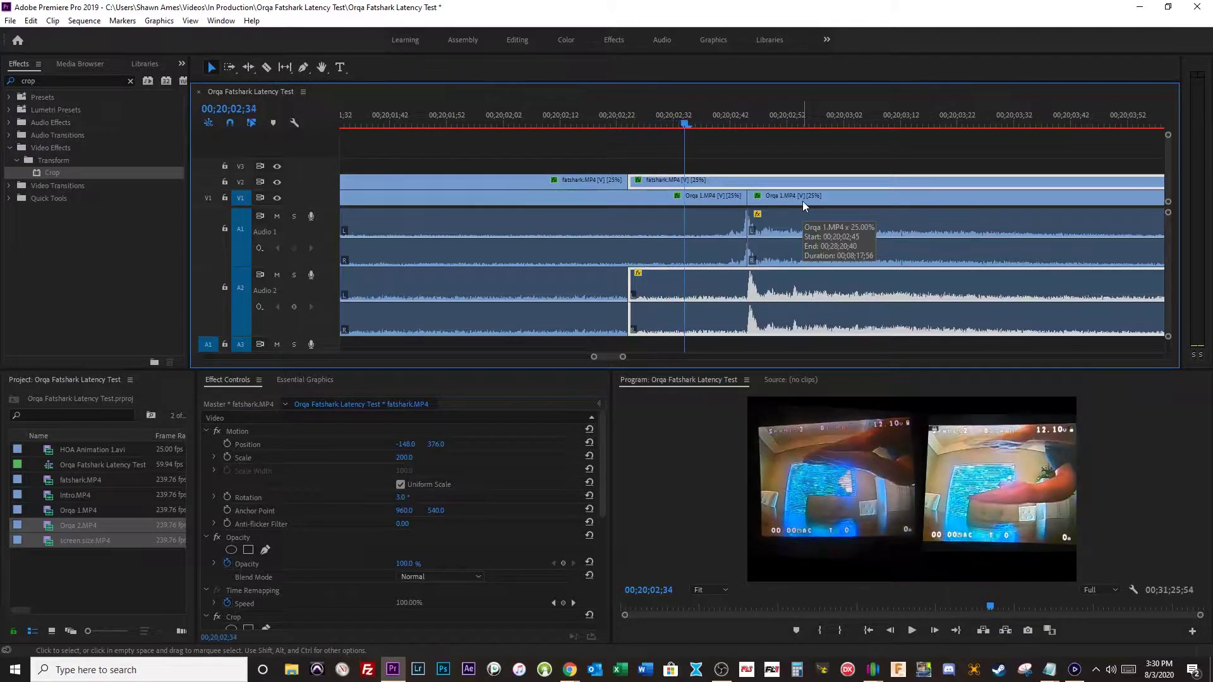
pyautogui.press('Right')
pyautogui.press('Right')
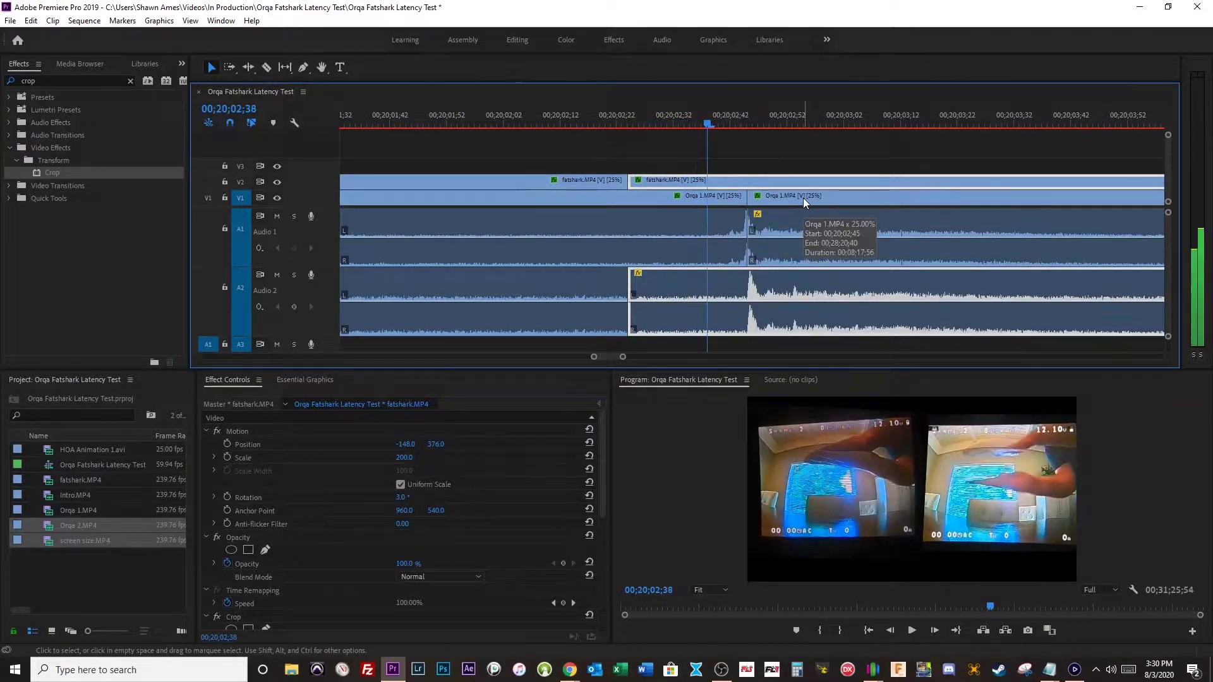
pyautogui.press('Right')
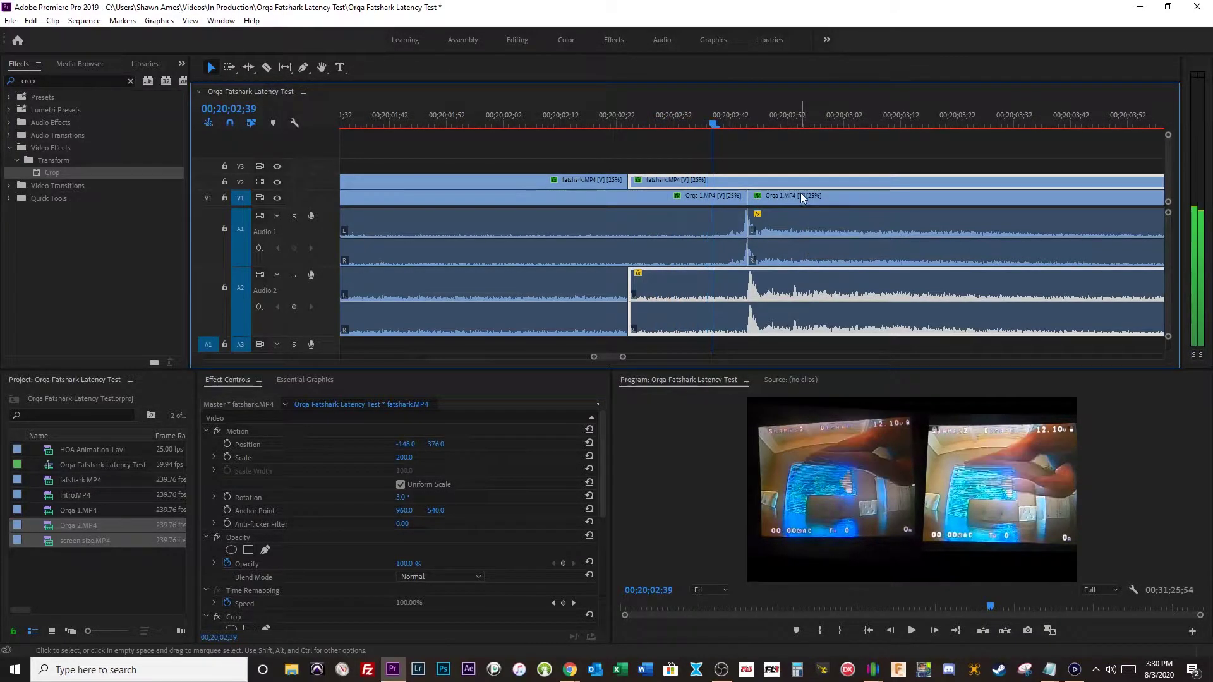
pyautogui.press('d')
pyautogui.hotkey('ctrl', 'k')
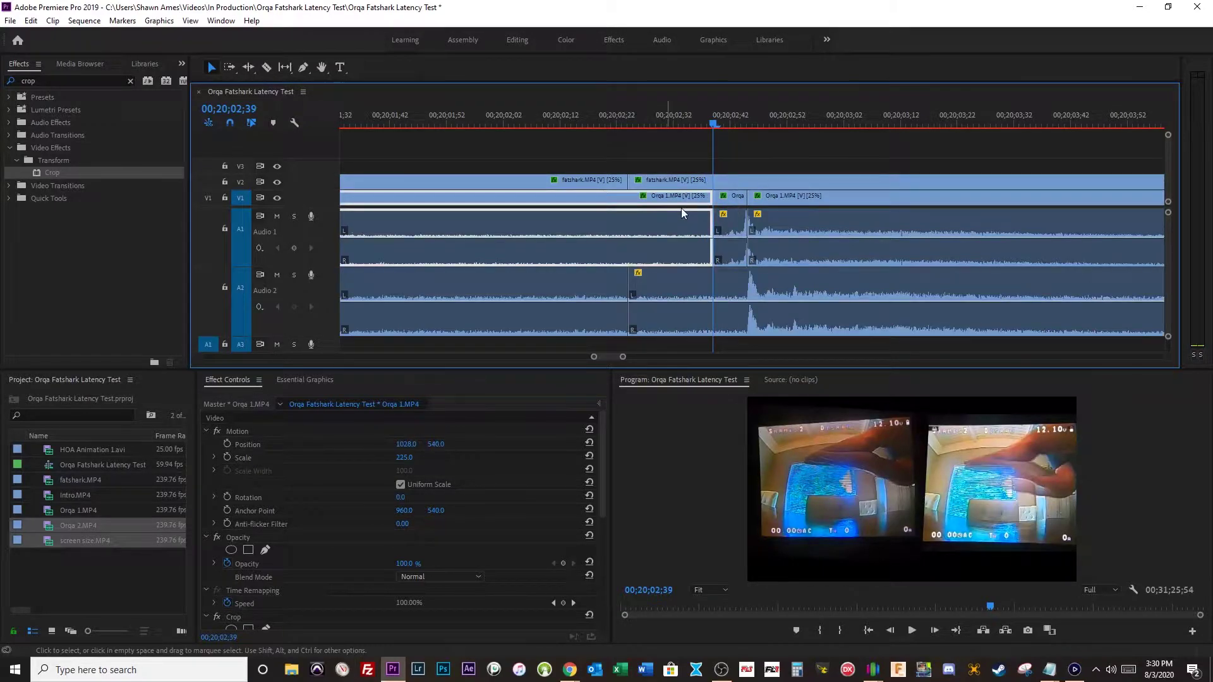
pyautogui.click(798, 670)
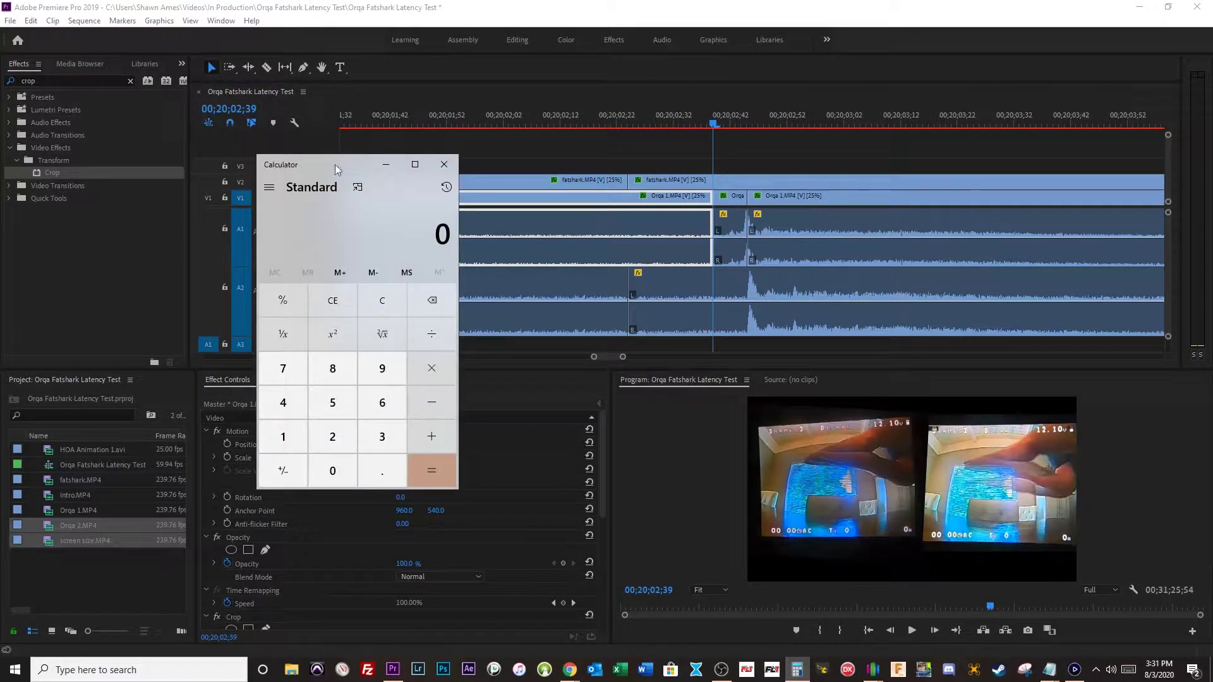
# - Work out 15 × 4.16 = 62.4 in Calculator, close it, and move to the clap near 00;20;28;22
pyautogui.write('15')
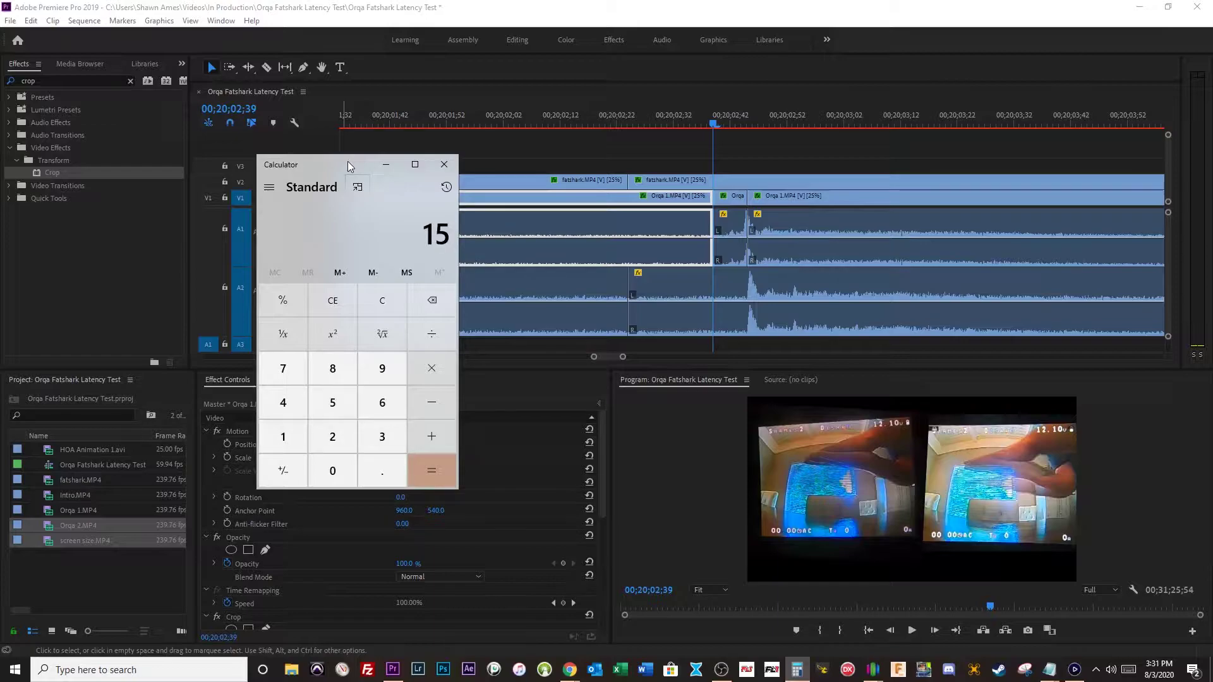
pyautogui.write('*4.16')
pyautogui.press('Return')
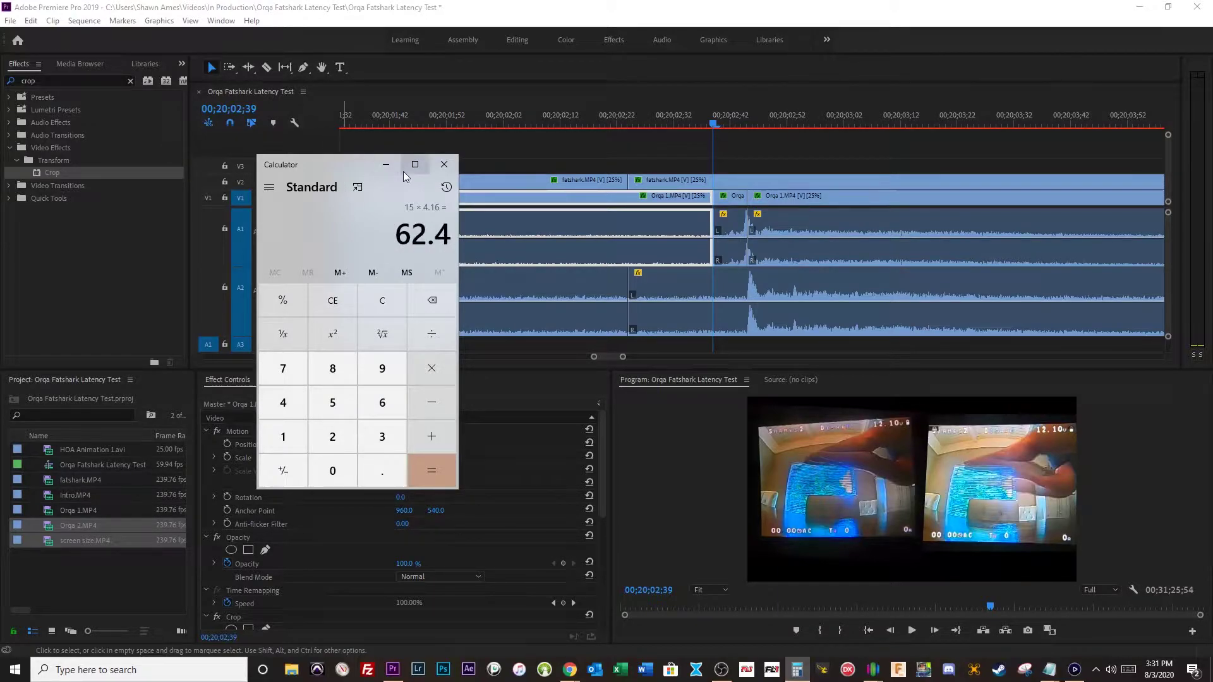
pyautogui.click(442, 166)
pyautogui.press('-')
pyautogui.press('-')
pyautogui.press('-')
pyautogui.moveTo(881, 115); pyautogui.dragTo(891, 116)
# - Zoom in and split all clips at 00;20;28;21
pyautogui.click(908, 183)
pyautogui.press('=')
pyautogui.press('=')
pyautogui.press('=')
pyautogui.press('=')
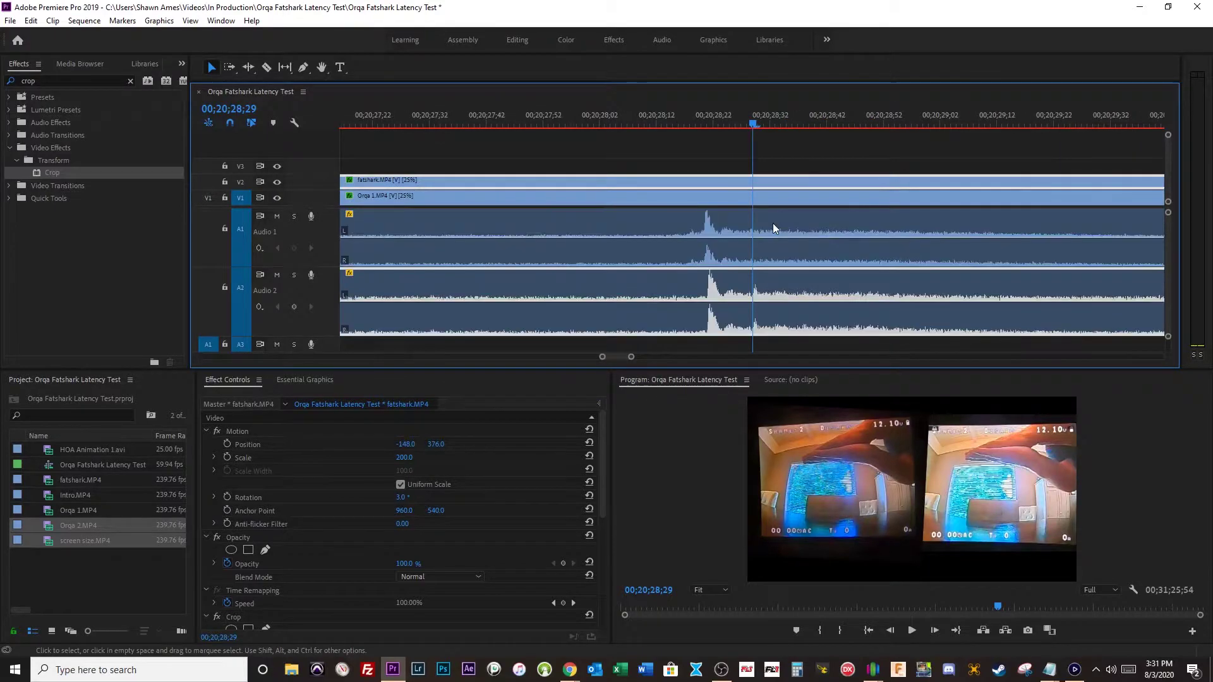
pyautogui.press('Left')
pyautogui.press('Left')
pyautogui.press('Left')
pyautogui.press('Left')
pyautogui.press('Left')
pyautogui.press('Left')
pyautogui.press('Left')
pyautogui.press('Left')
pyautogui.press('Left')
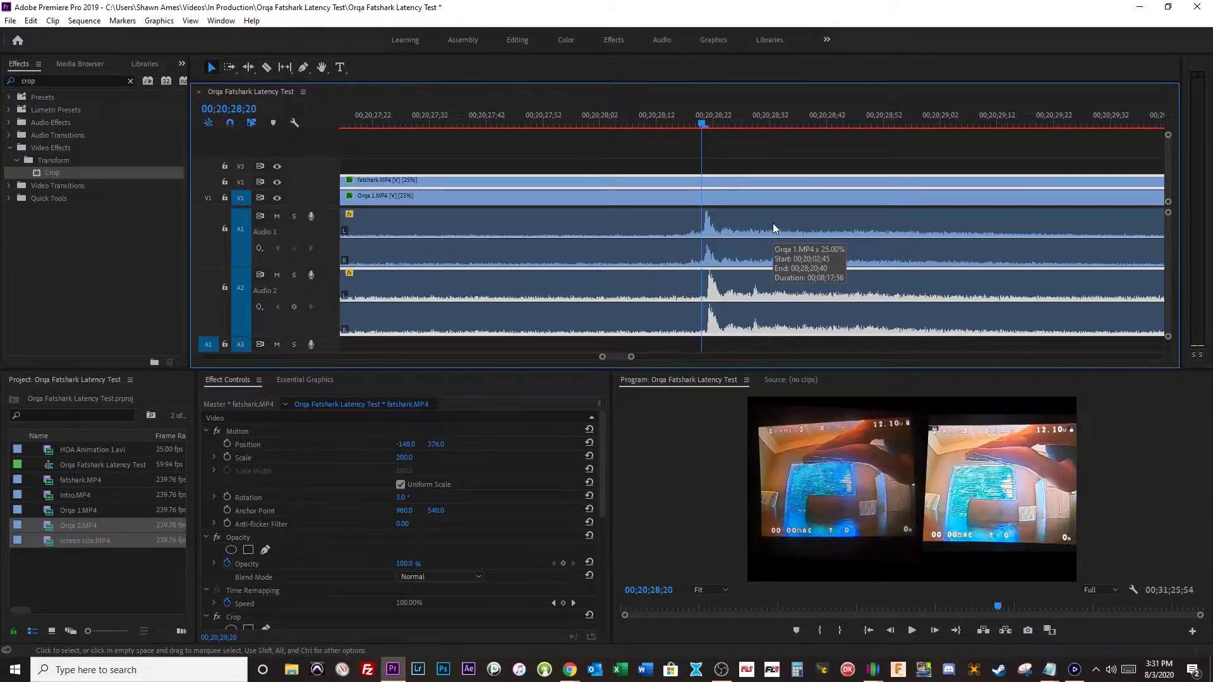
pyautogui.press('Right')
pyautogui.hotkey('ctrl', 'k')
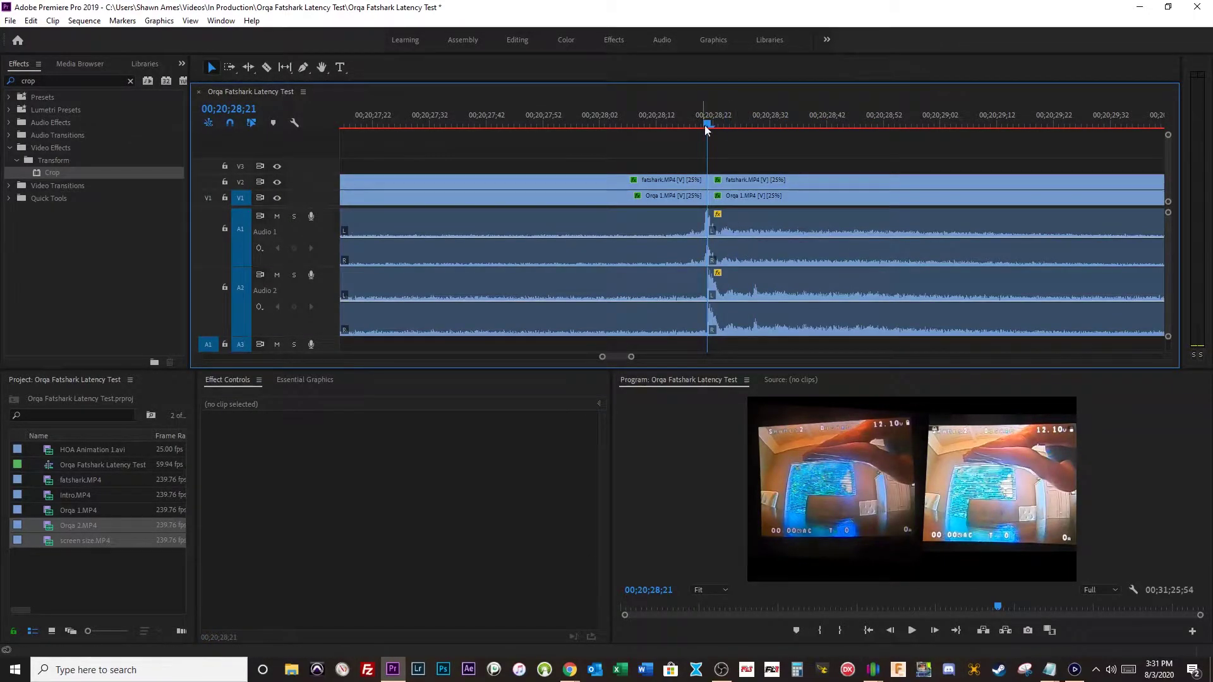
# - Cut the fatshark clip and its audio at 00;20;27;59 and 00;20;28;15
pyautogui.press('j')
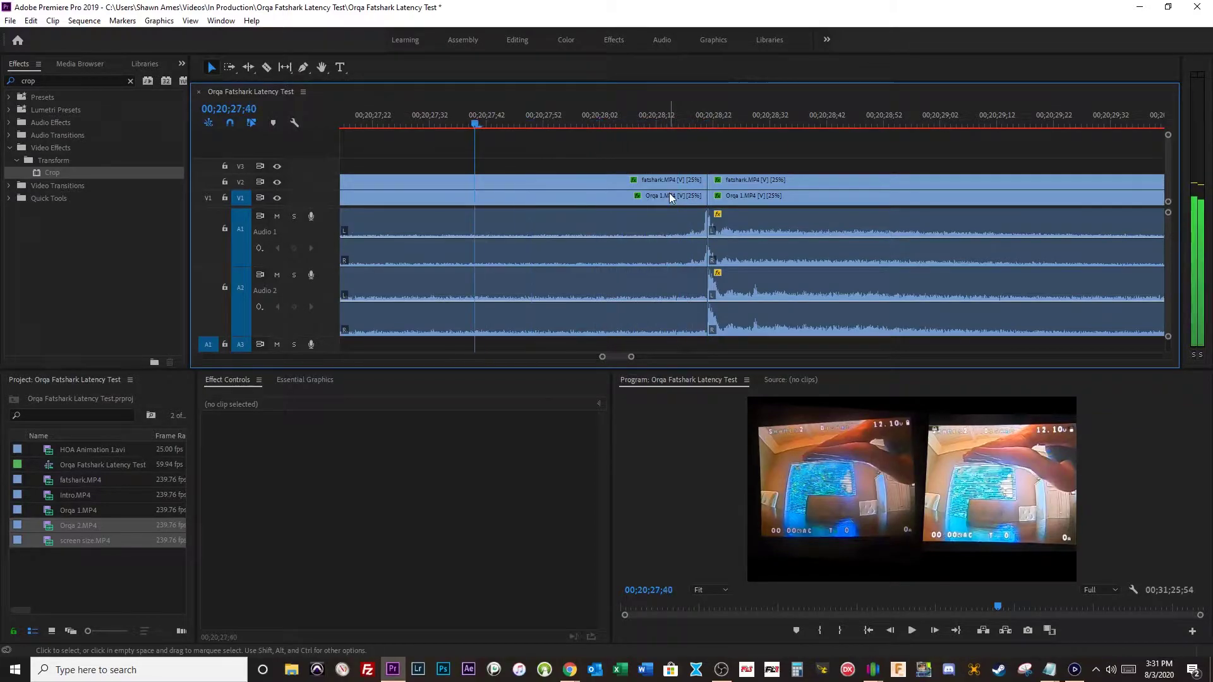
pyautogui.press('l')
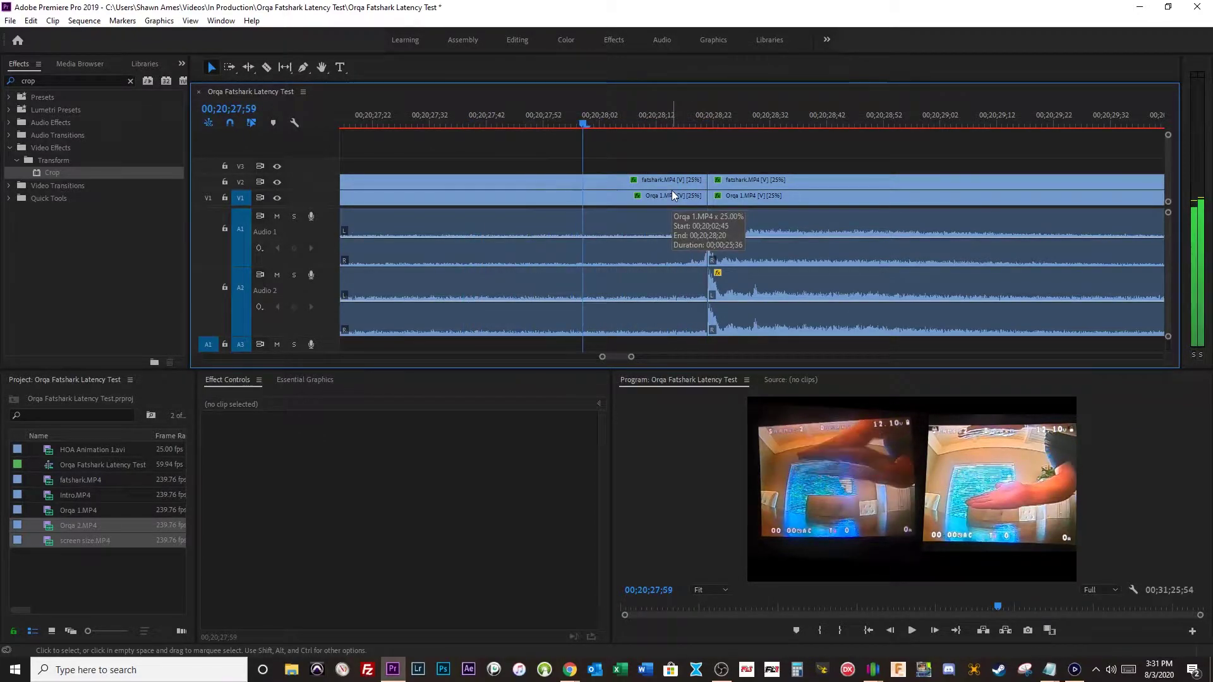
pyautogui.click(630, 181)
pyautogui.hotkey('ctrl', 'k')
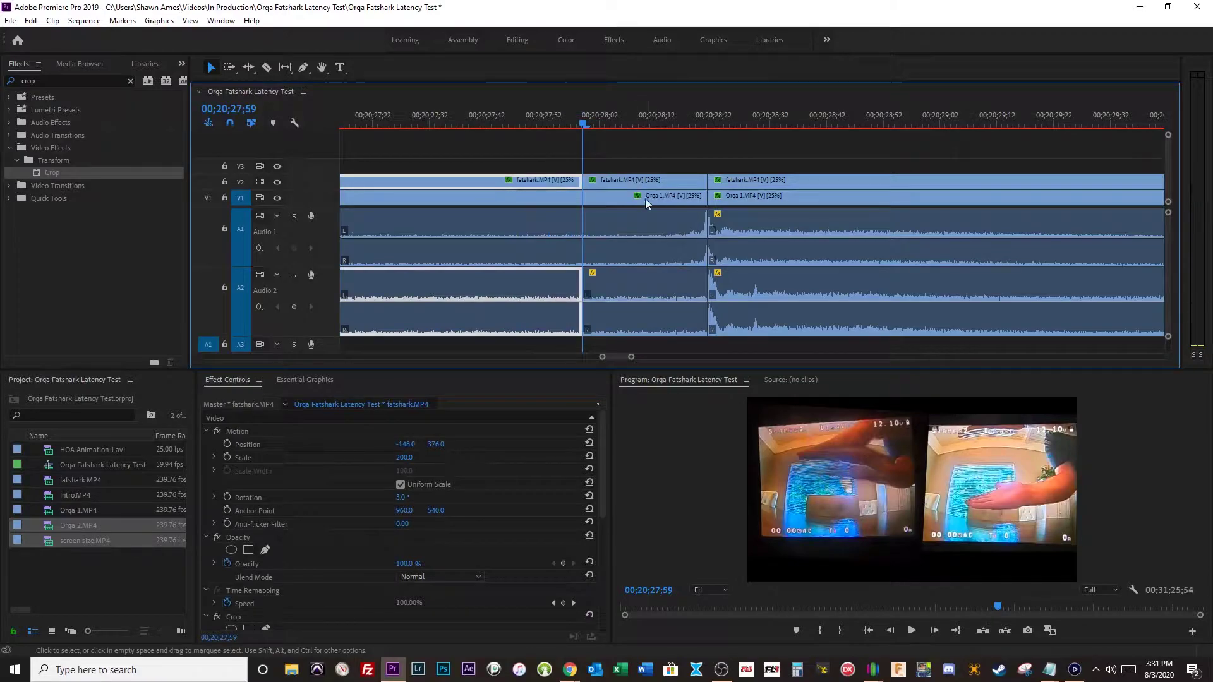
pyautogui.click(645, 183)
pyautogui.press('Right')
pyautogui.press('Right')
pyautogui.press('Right')
pyautogui.press('Right')
pyautogui.press('Right')
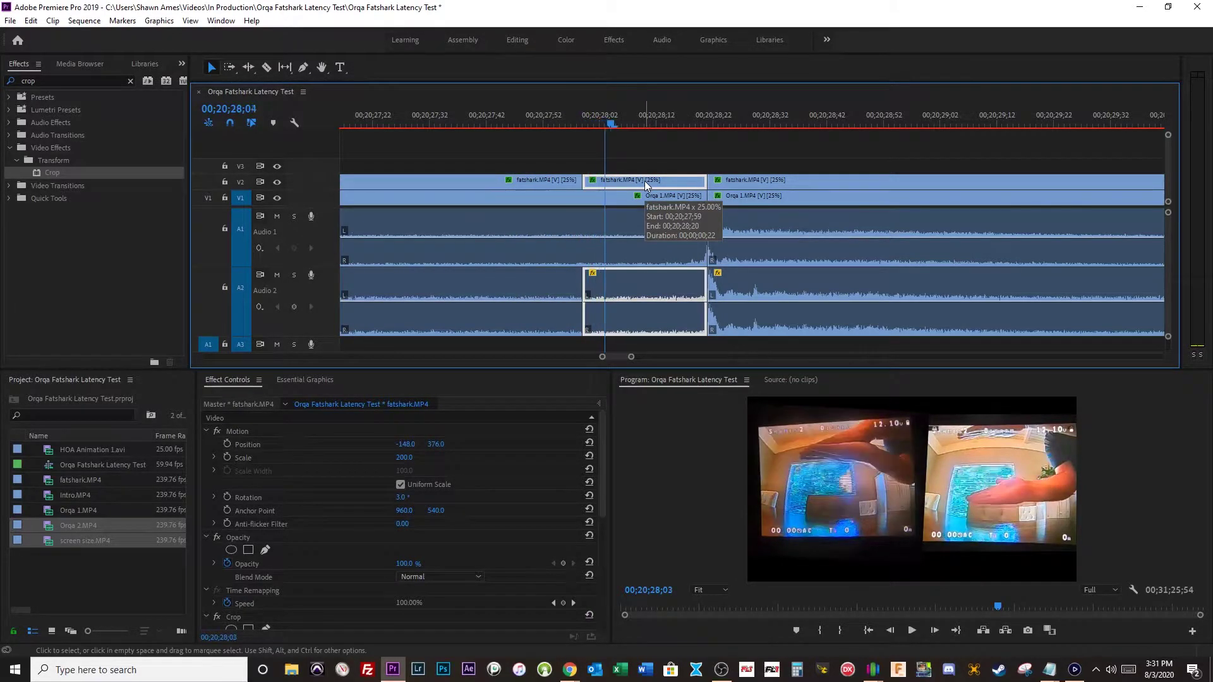
pyautogui.press('Right')
pyautogui.press('Right')
pyautogui.press('Right')
pyautogui.press('Right')
pyautogui.press('Right')
pyautogui.press('Right')
pyautogui.press('Right')
pyautogui.press('Right')
pyautogui.press('Right')
pyautogui.press('Right')
pyautogui.press('Right')
pyautogui.hotkey('ctrl', 'k')
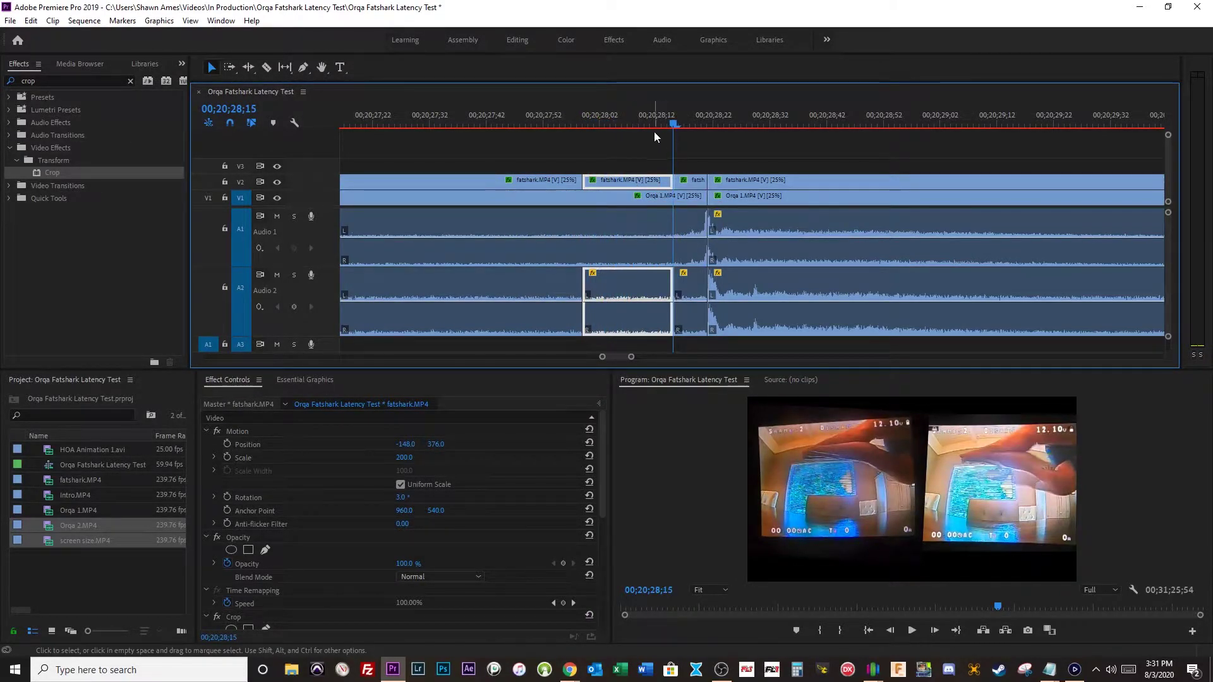
# - Step frame by frame from 00;20;28;00 through the clap to about 00;20;28;15
pyautogui.hotkey('shift', 'Left')
pyautogui.hotkey('shift', 'Left')
pyautogui.hotkey('shift', 'Left')
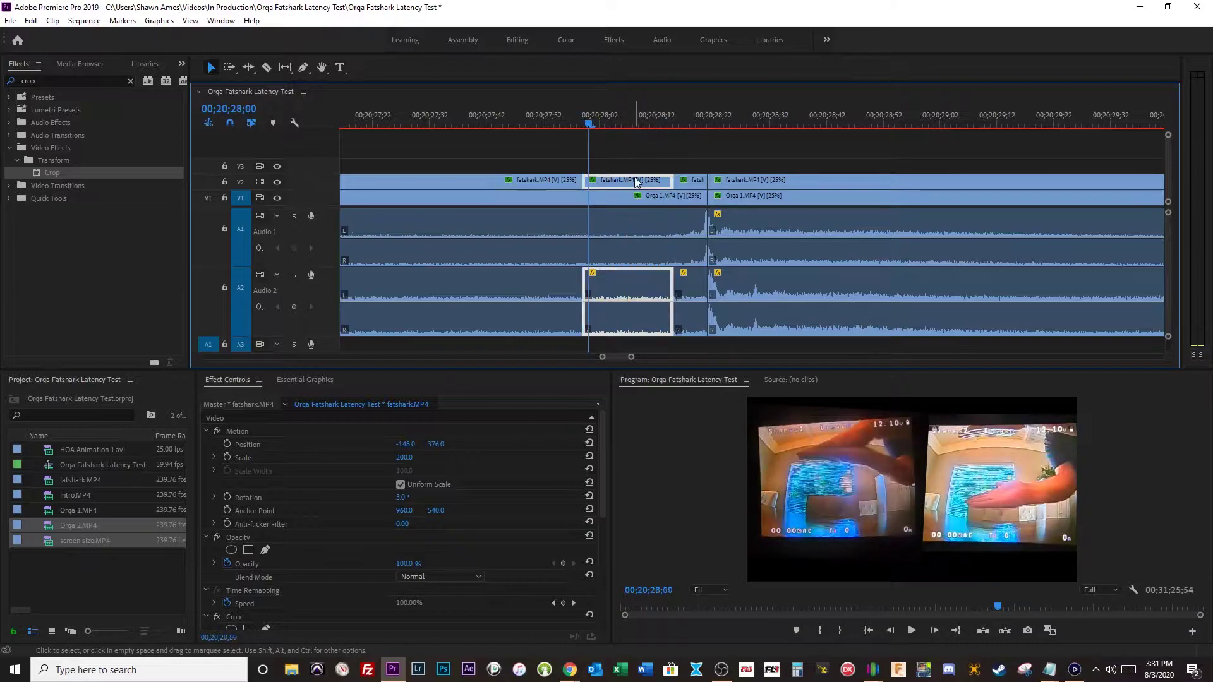
pyautogui.press('Right')
pyautogui.press('Right')
pyautogui.press('Right')
pyautogui.press('Right')
pyautogui.press('Right')
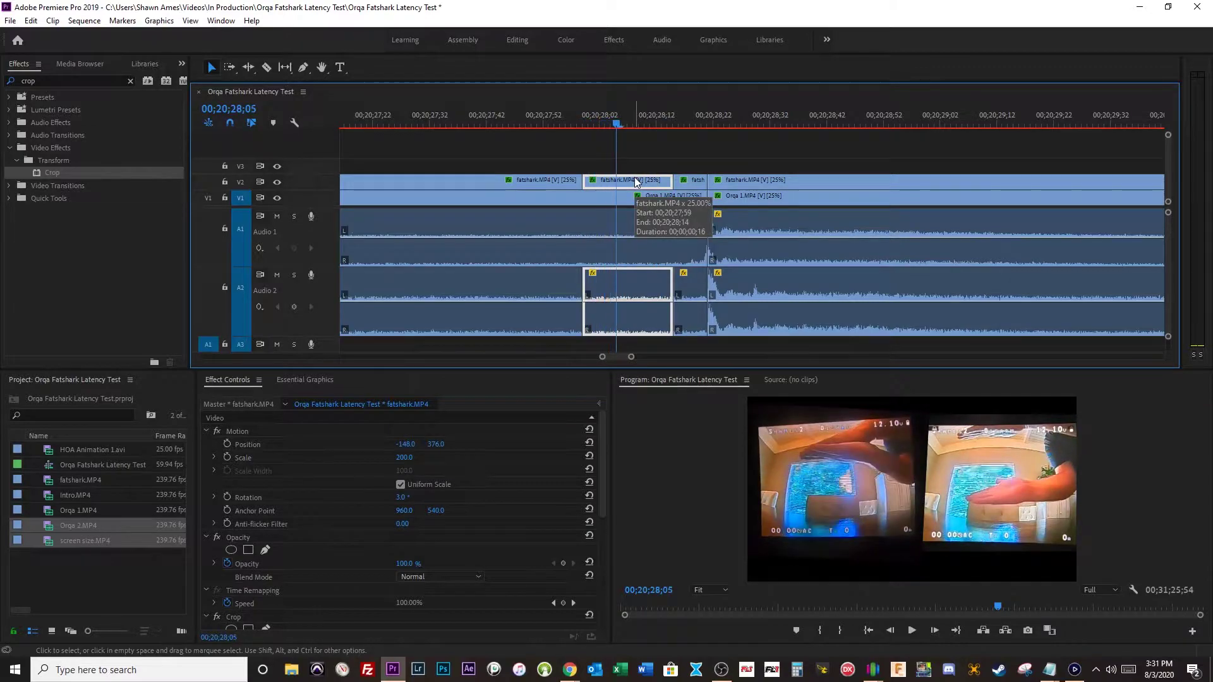
pyautogui.press('Right')
pyautogui.press('Right')
pyautogui.press('Right')
pyautogui.press('Right')
pyautogui.press('Right')
pyautogui.press('Right')
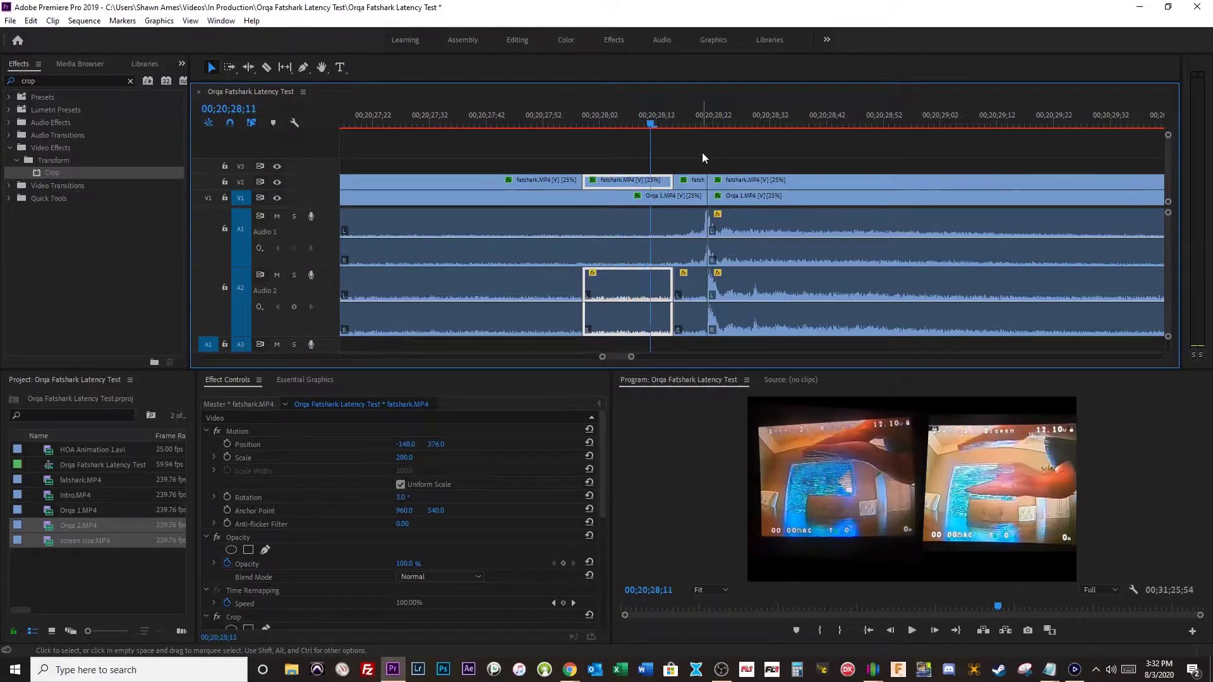
pyautogui.press('Right')
pyautogui.press('Right')
pyautogui.press('Right')
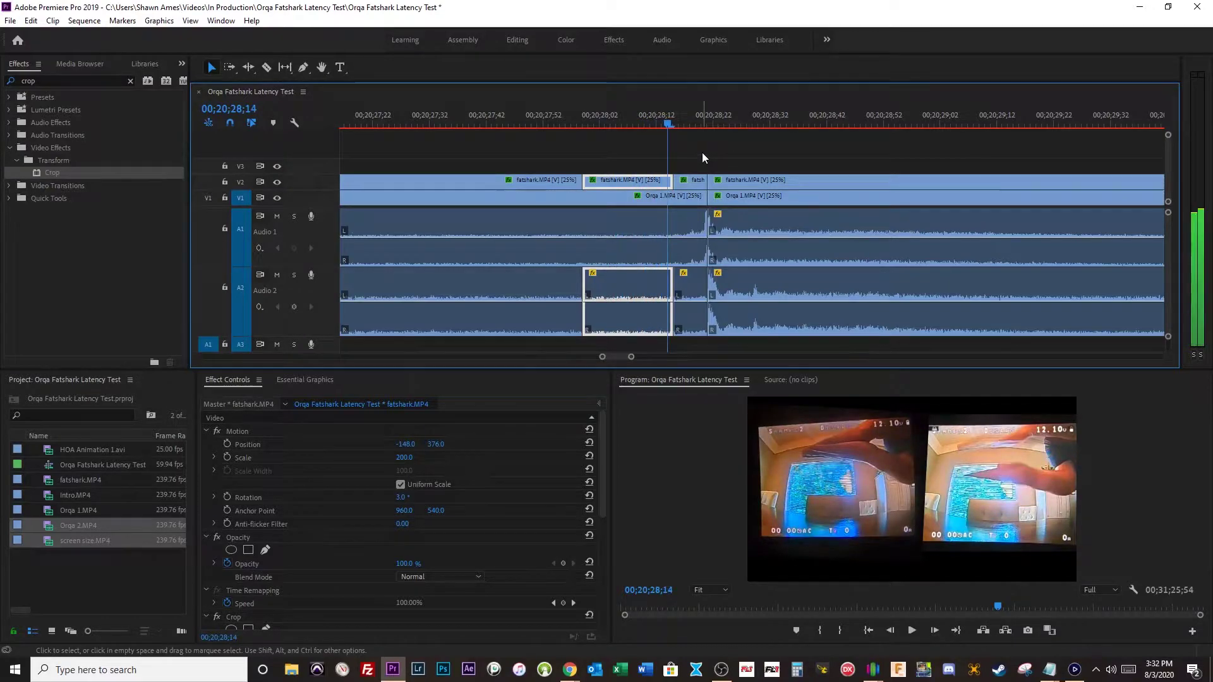
pyautogui.press('Right')
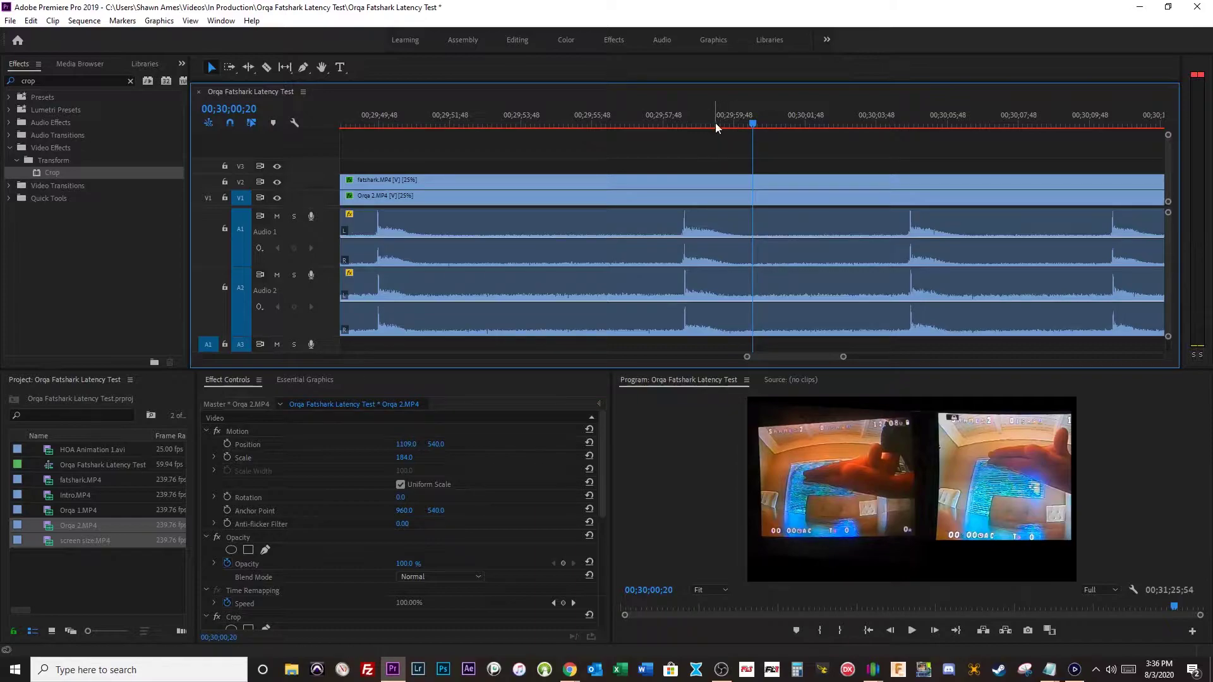
# - Check the Orqa 2 clips at 00;29;58;26, then return to the short fatshark section's end
pyautogui.click(685, 123)
pyautogui.click(697, 236)
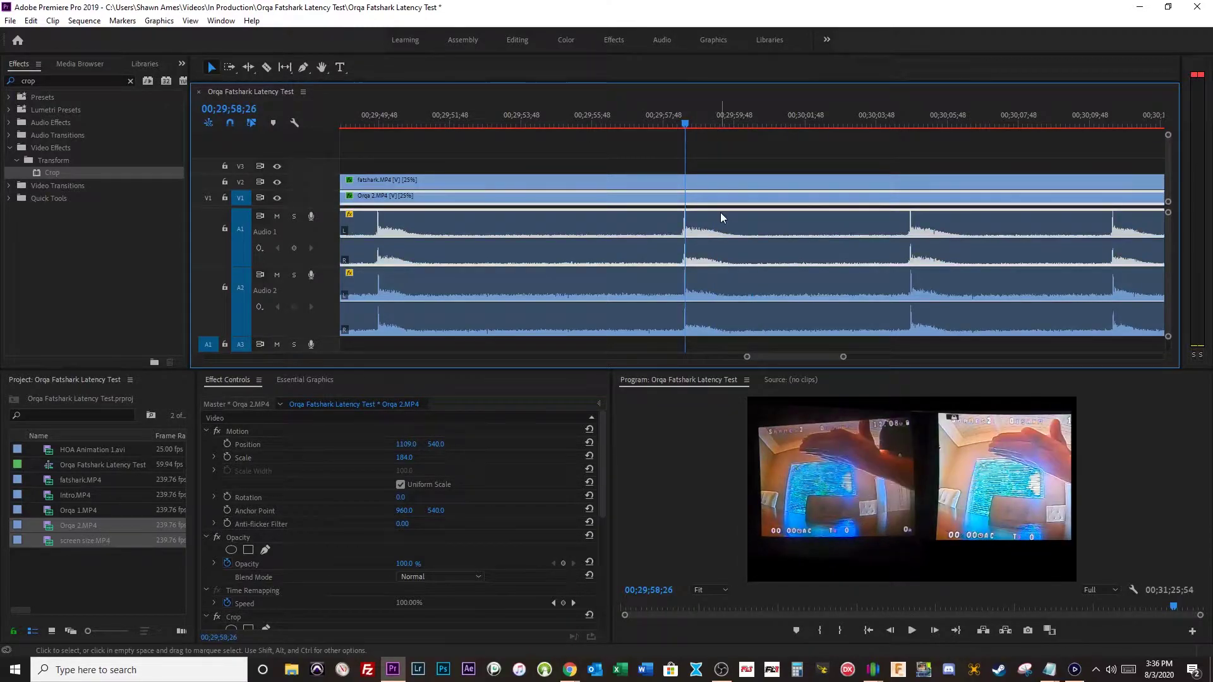
pyautogui.press('-')
pyautogui.press('-')
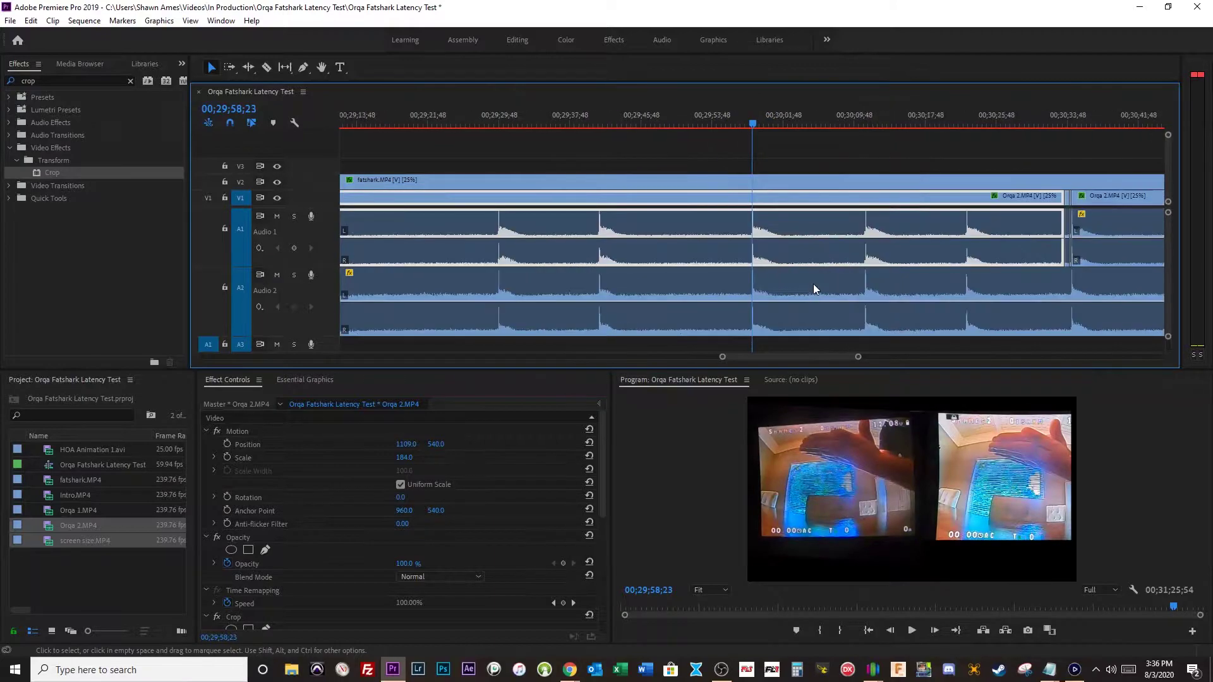
pyautogui.press('-')
pyautogui.press('-')
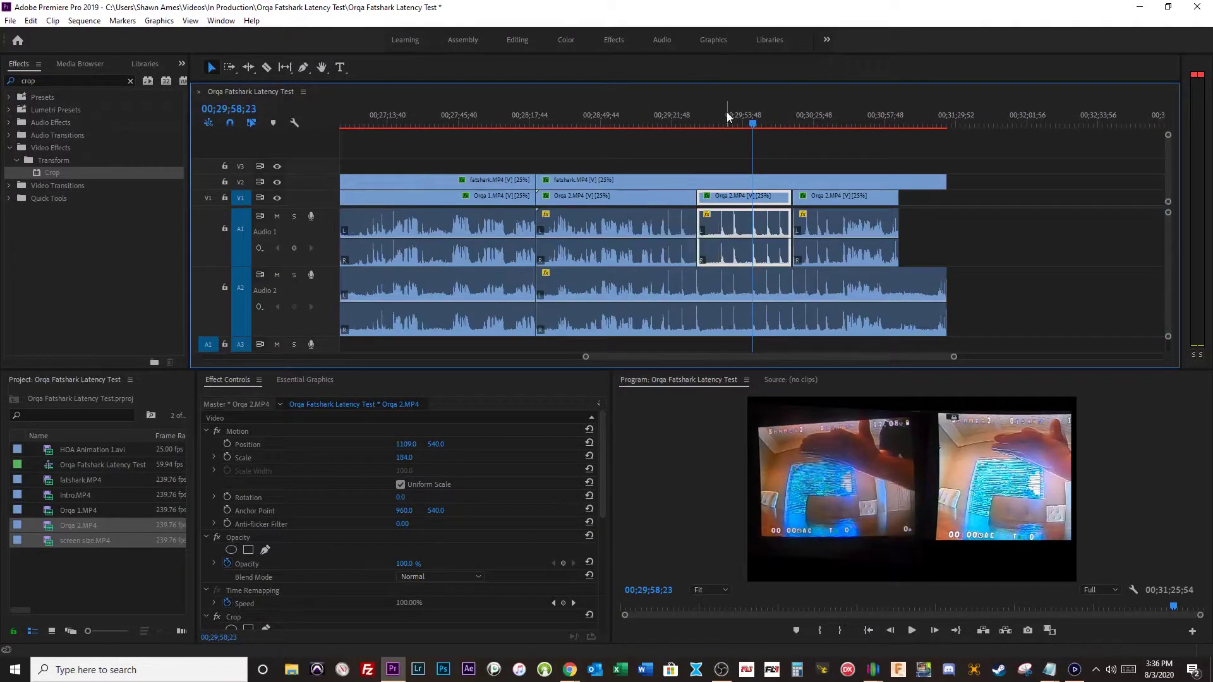
pyautogui.press('Up')
pyautogui.press('=')
pyautogui.press('=')
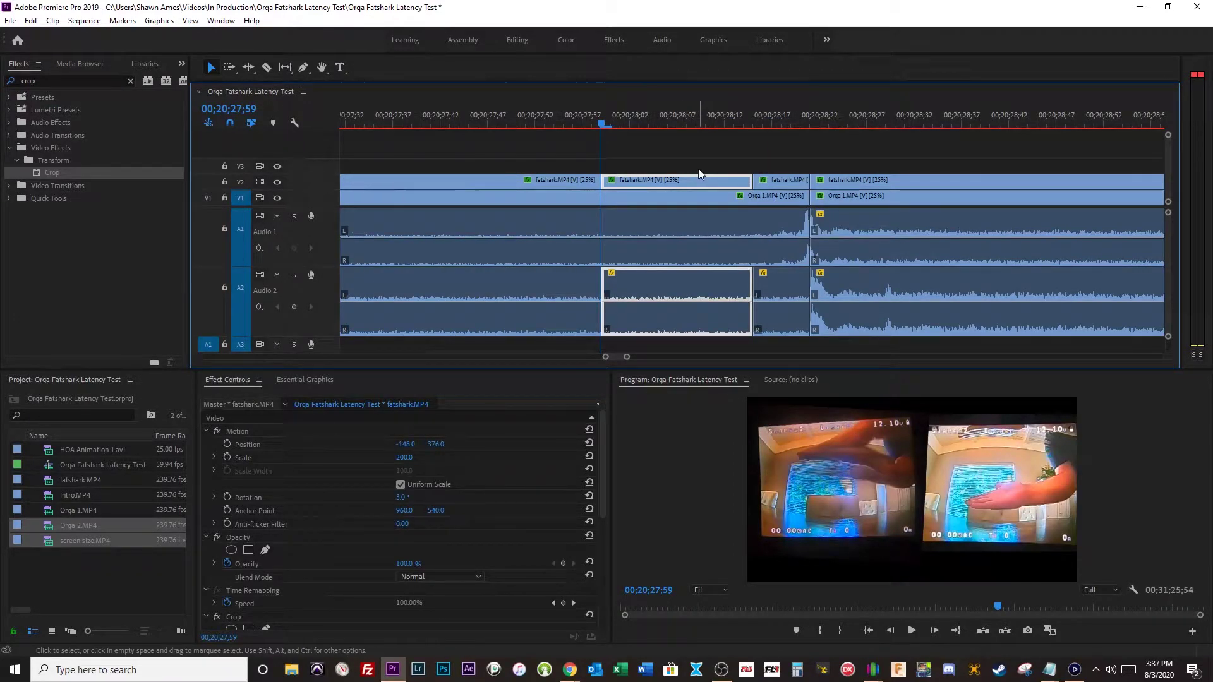
pyautogui.press('Down')
pyautogui.hotkey('alt', 'Tab')
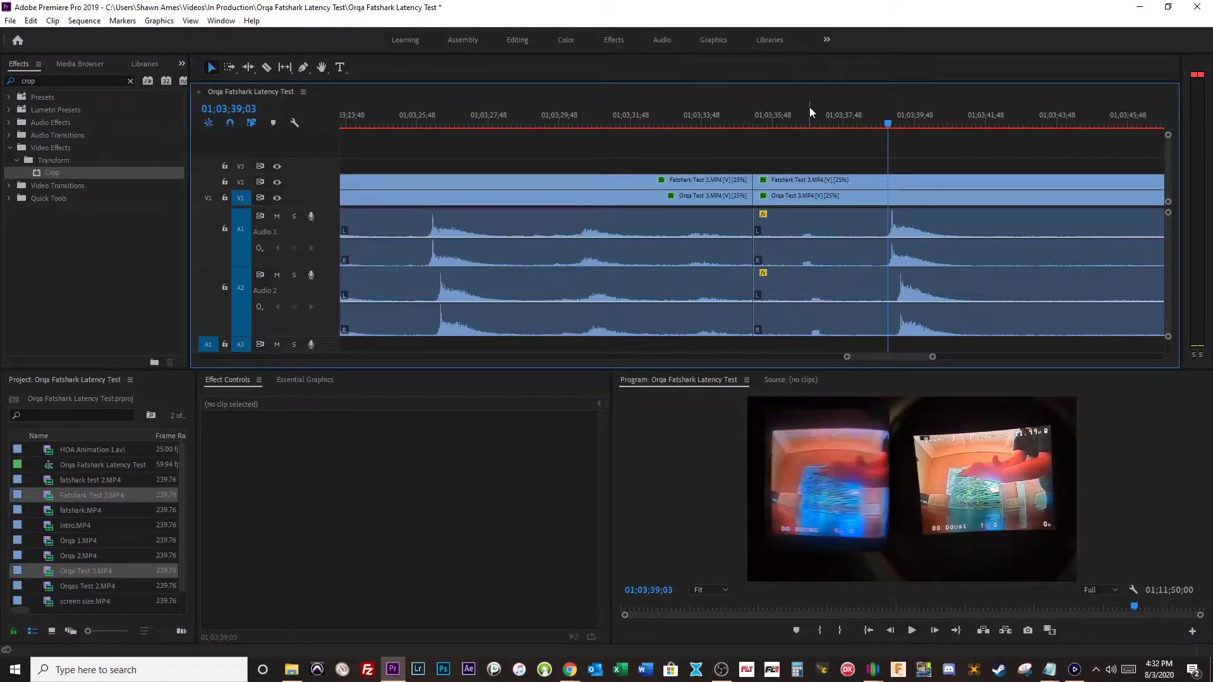
# - Zoom out to the whole sequence, then zoom in on the Test 3 clips at 01;03;13;44
pyautogui.press('-')
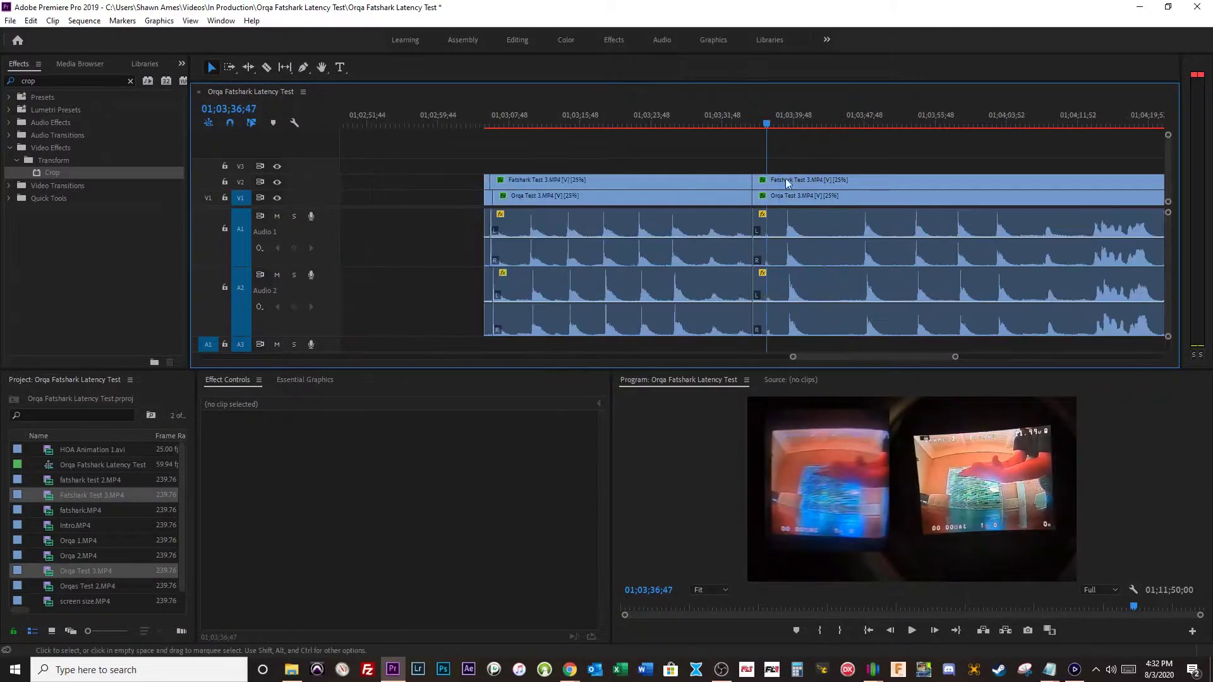
pyautogui.press('-')
pyautogui.press('-')
pyautogui.press('-')
pyautogui.press('-')
pyautogui.press('-')
pyautogui.press('-')
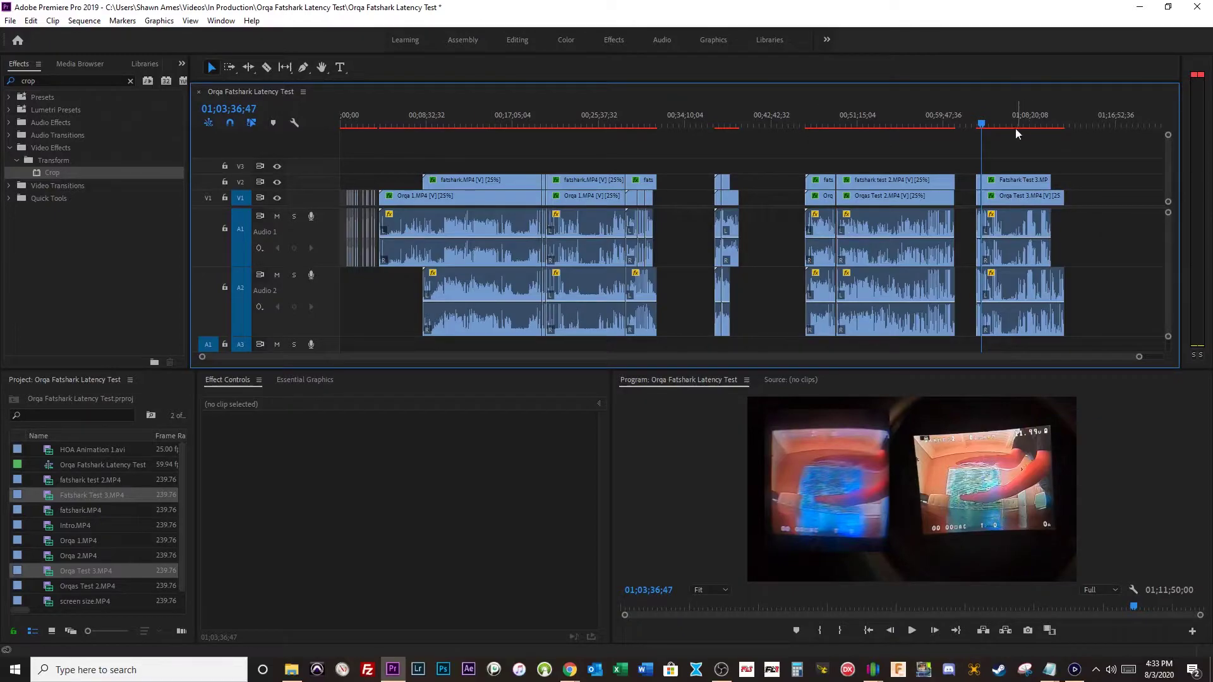
pyautogui.click(974, 126)
pyautogui.press('=')
pyautogui.press('=')
pyautogui.press('=')
pyautogui.press('=')
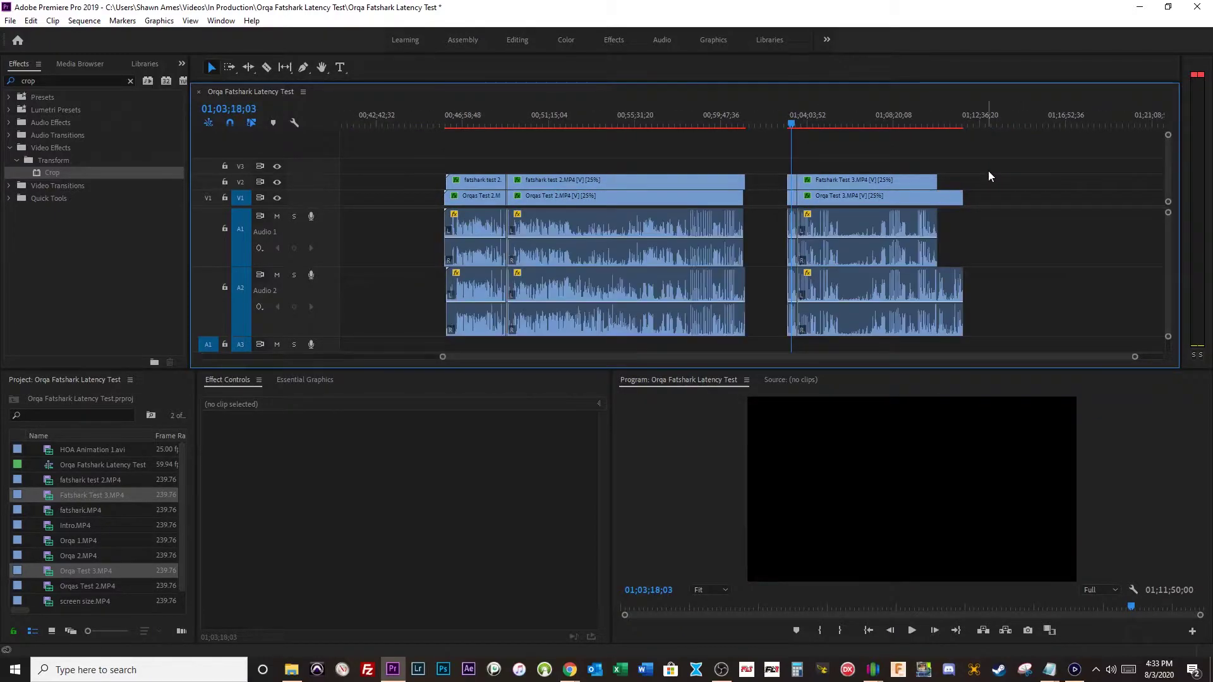
pyautogui.press('=')
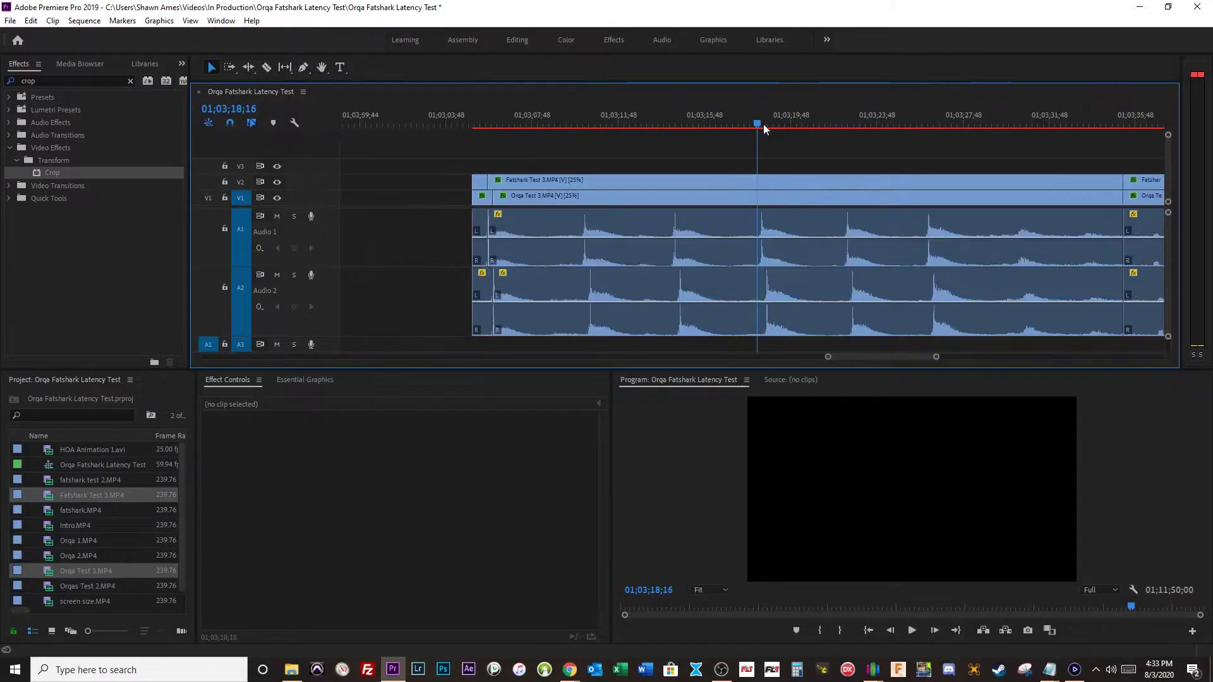
pyautogui.click(758, 124)
pyautogui.press('=')
pyautogui.click(657, 134)
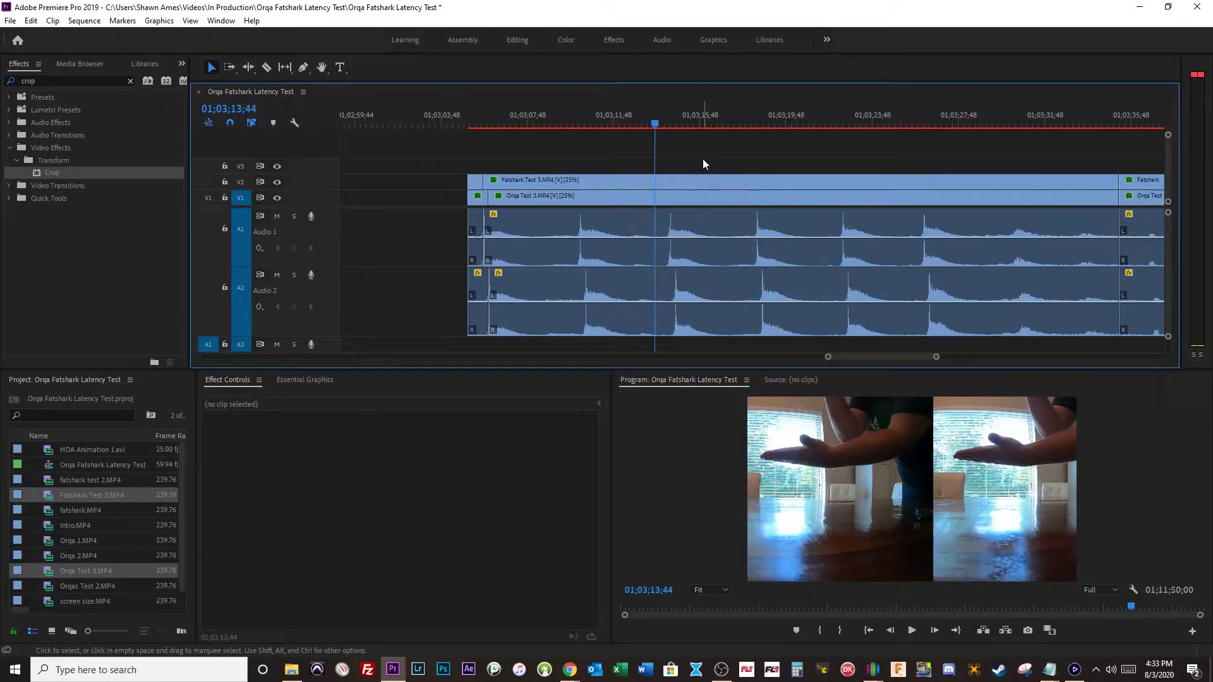
# - Examine the Test 3 clap at 01;03;14;18 frame by frame, then jump to the next edit
pyautogui.click(668, 121)
pyautogui.press('=')
pyautogui.press('=')
pyautogui.press('=')
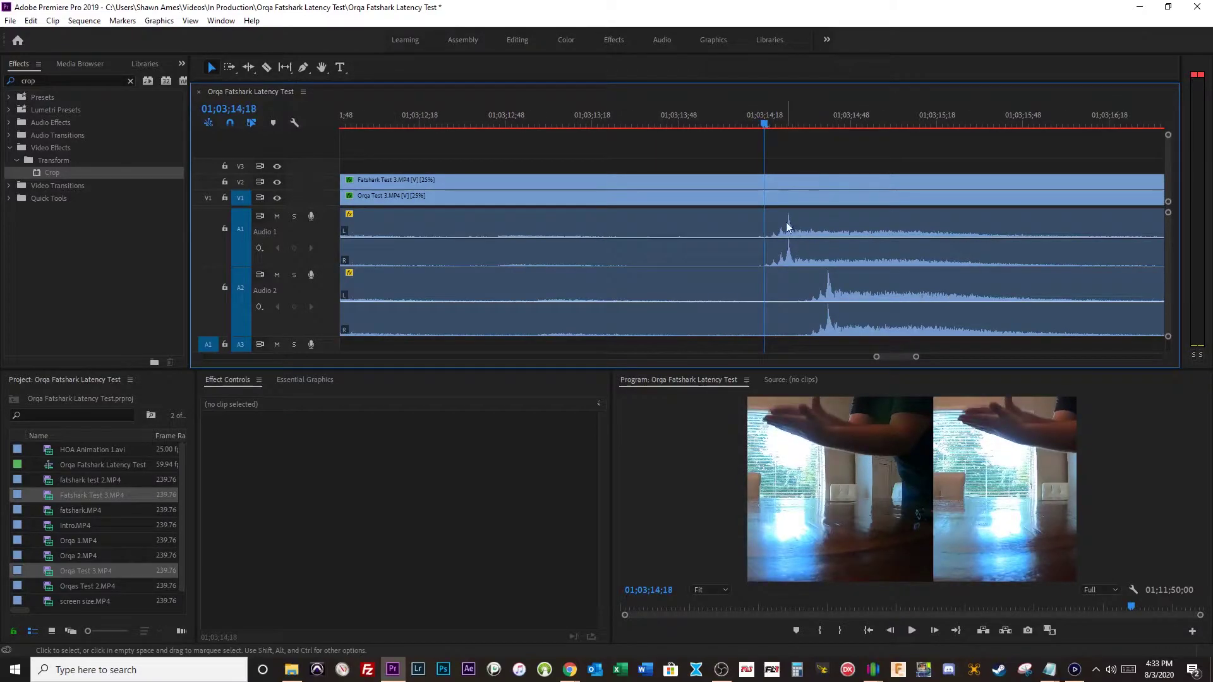
pyautogui.moveTo(775, 118); pyautogui.dragTo(760, 151)
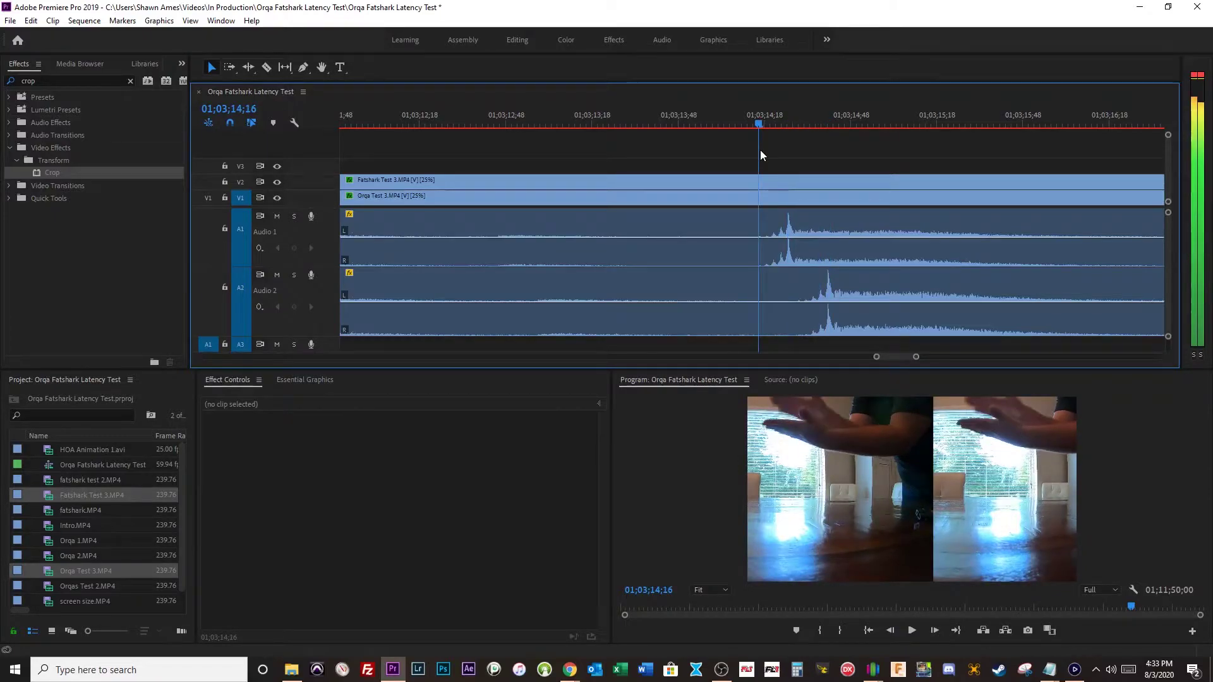
pyautogui.press('Right')
pyautogui.press('Right')
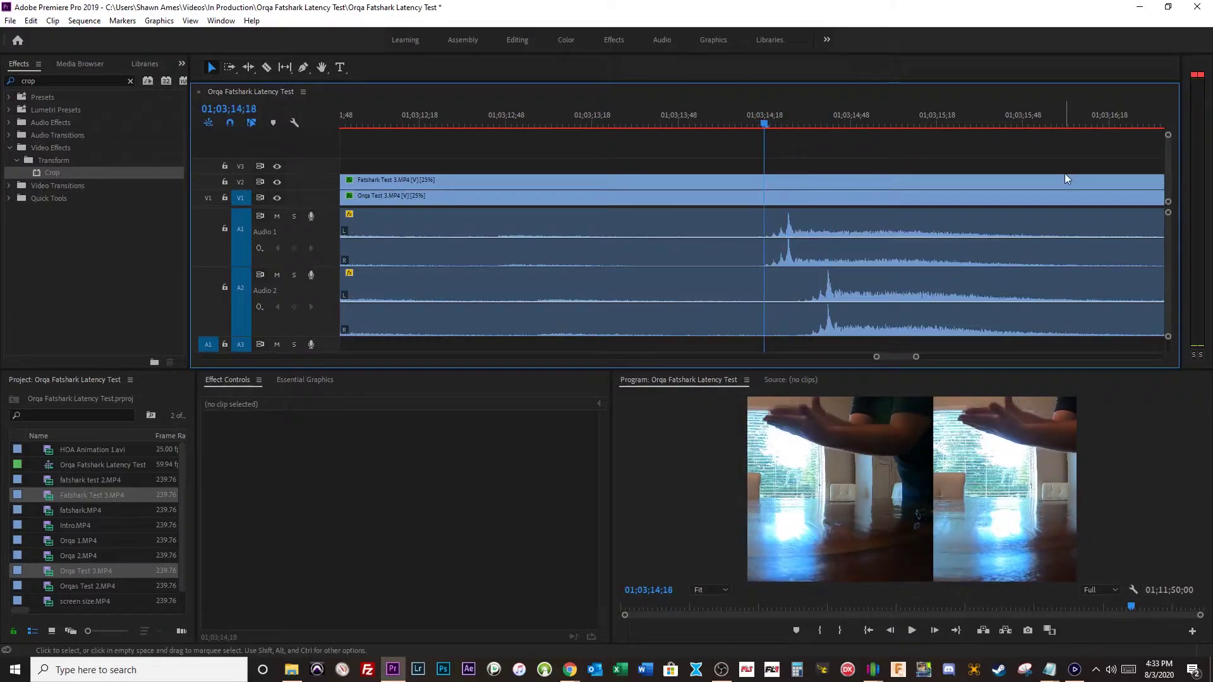
pyautogui.press('-')
pyautogui.press('-')
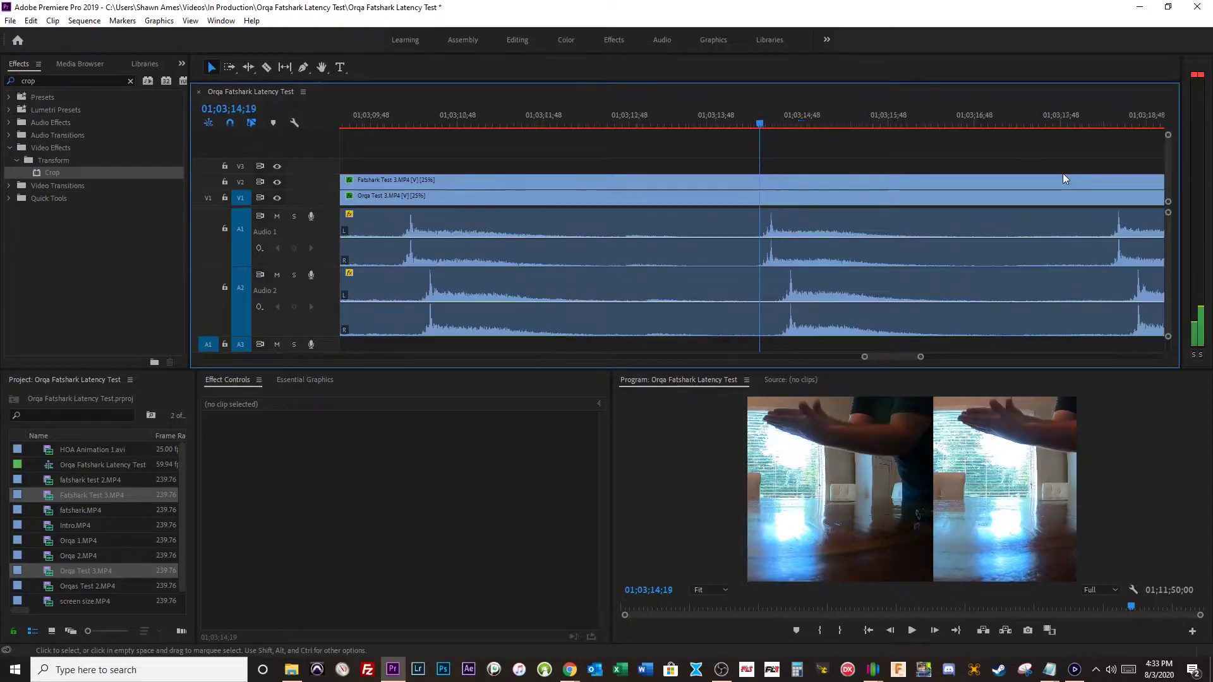
pyautogui.press('Right')
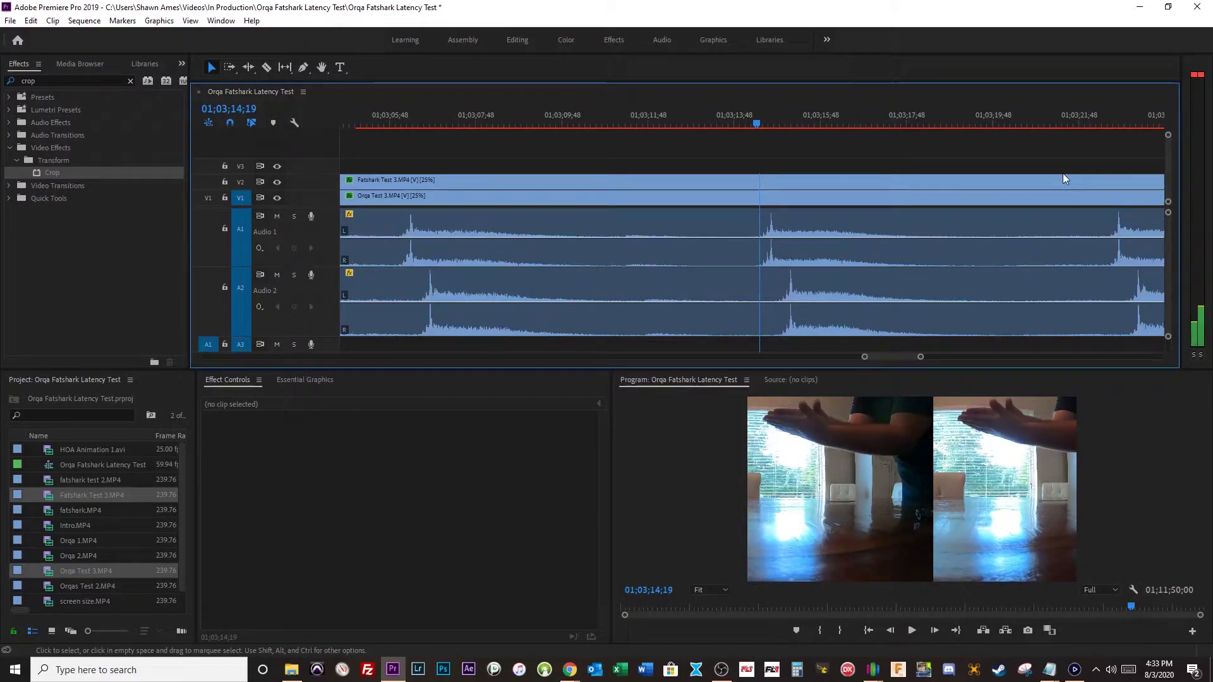
pyautogui.press('Down')
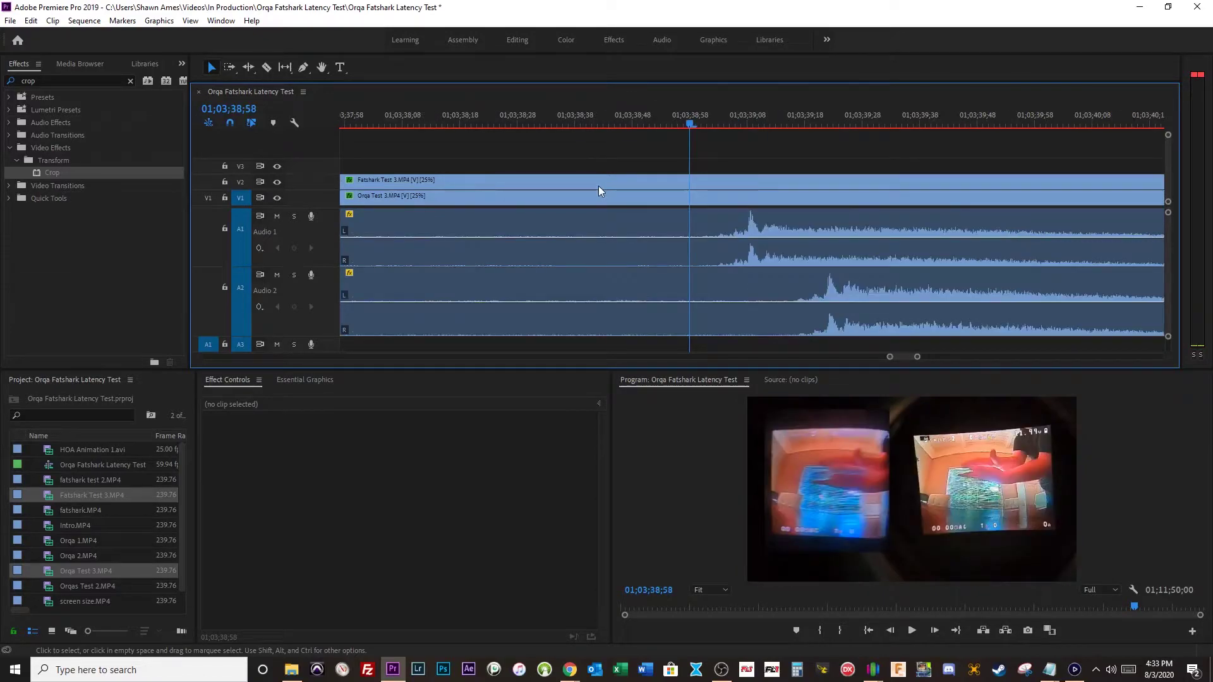
# - Step frame by frame from 01;03;38;32 onto the clap at 01;03;39;02, then deselect and zoom out
pyautogui.click(598, 186)
pyautogui.press('Right')
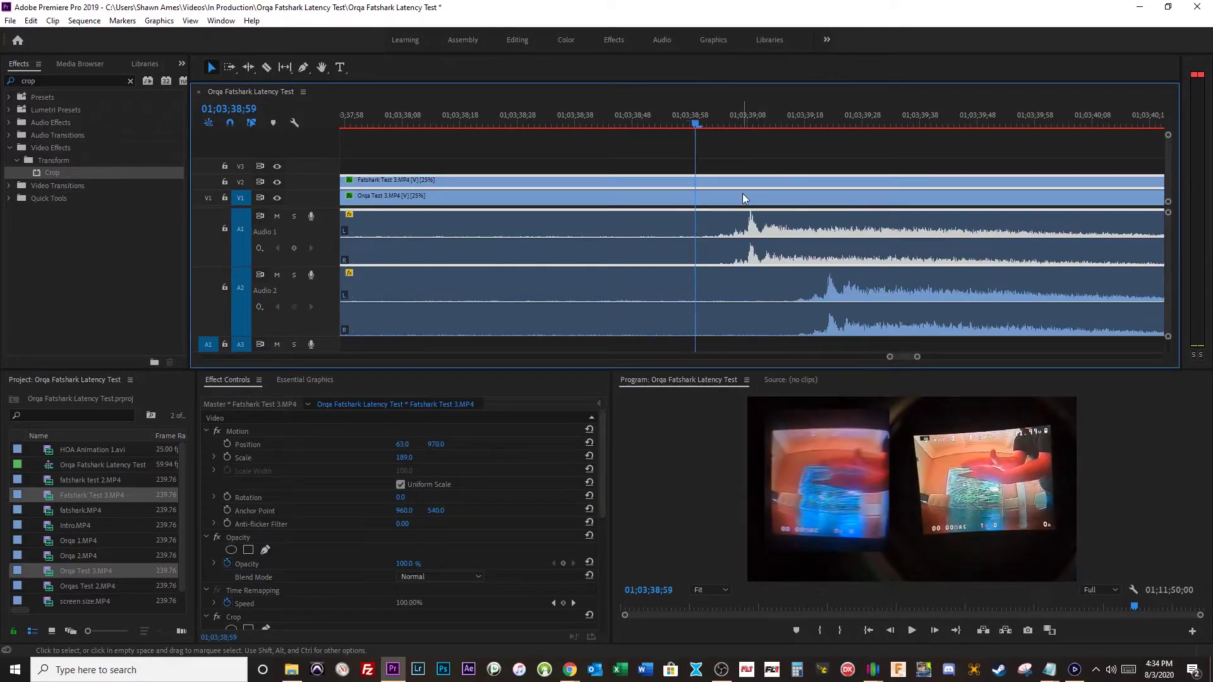
pyautogui.press('Left')
pyautogui.press('Left')
pyautogui.press('Left')
pyautogui.press('Left')
pyautogui.press('Left')
pyautogui.press('Left')
pyautogui.press('Left')
pyautogui.press('Left')
pyautogui.press('Left')
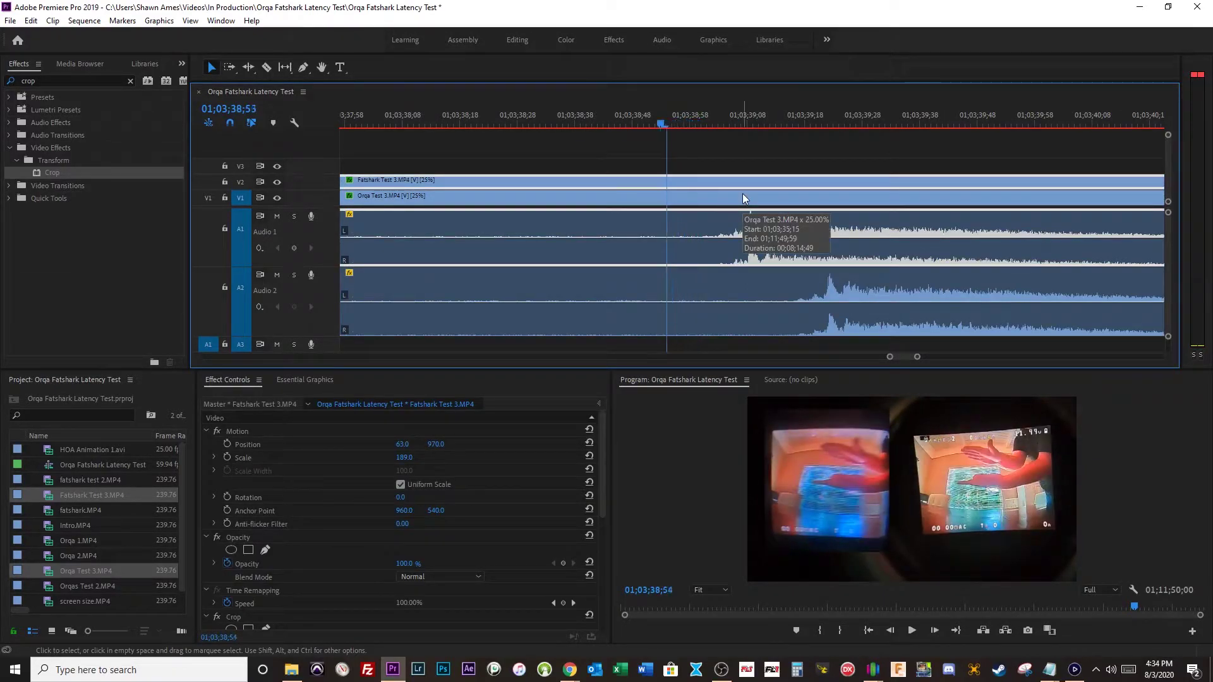
pyautogui.press('Left')
pyautogui.press('Left')
pyautogui.press('Left')
pyautogui.press('Left')
pyautogui.press('Left')
pyautogui.press('Left')
pyautogui.press('Left')
pyautogui.press('Left')
pyautogui.press('Left')
pyautogui.press('Left')
pyautogui.press('Left')
pyautogui.press('Left')
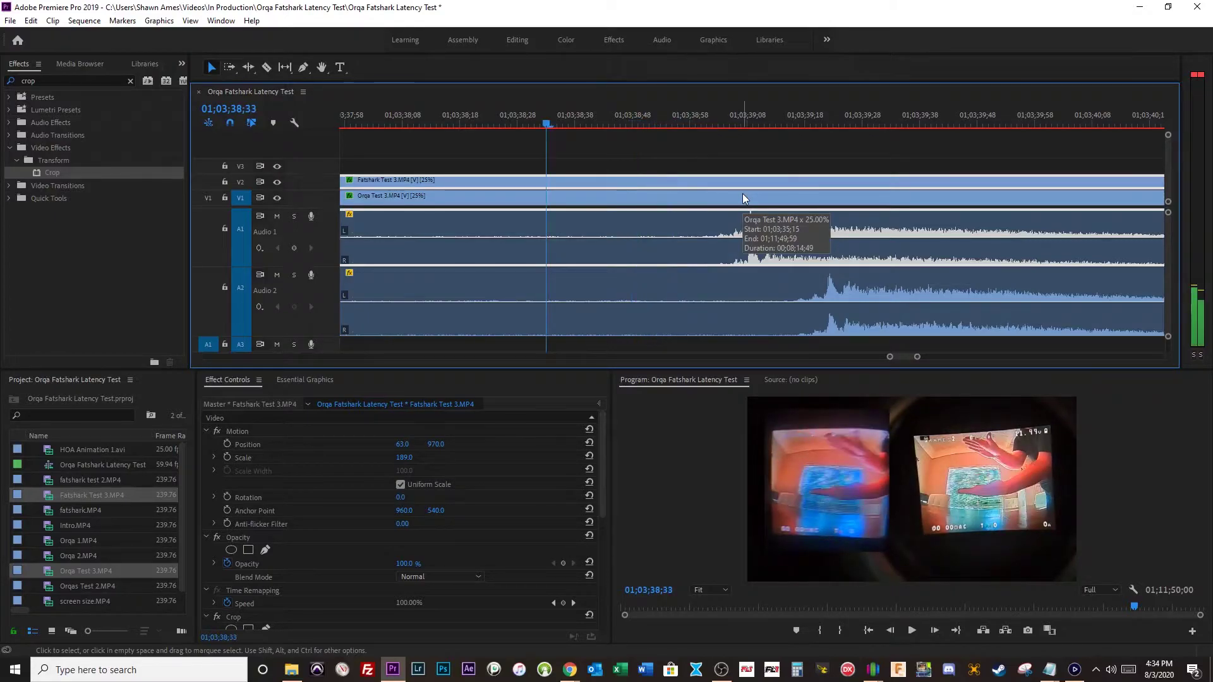
pyautogui.press('Left')
pyautogui.press('Left')
pyautogui.press('Left')
pyautogui.press('Left')
pyautogui.press('Left')
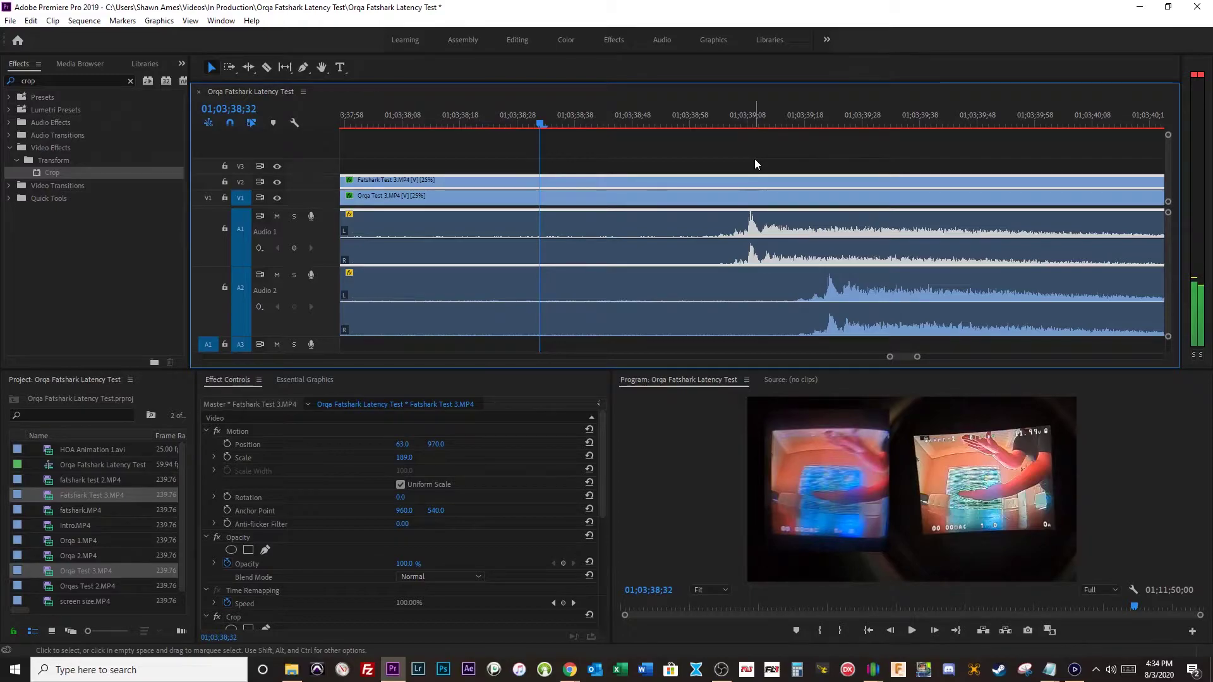
pyautogui.press('Right')
pyautogui.press('Right')
pyautogui.press('Right')
pyautogui.press('Right')
pyautogui.press('Right')
pyautogui.press('Right')
pyautogui.press('Right')
pyautogui.press('Right')
pyautogui.press('Right')
pyautogui.press('Right')
pyautogui.press('Right')
pyautogui.press('Right')
pyautogui.press('Right')
pyautogui.press('Right')
pyautogui.press('Right')
pyautogui.press('Right')
pyautogui.press('Right')
pyautogui.press('Right')
pyautogui.press('Right')
pyautogui.press('Right')
pyautogui.press('Right')
pyautogui.press('Right')
pyautogui.press('Right')
pyautogui.press('Right')
pyautogui.press('Right')
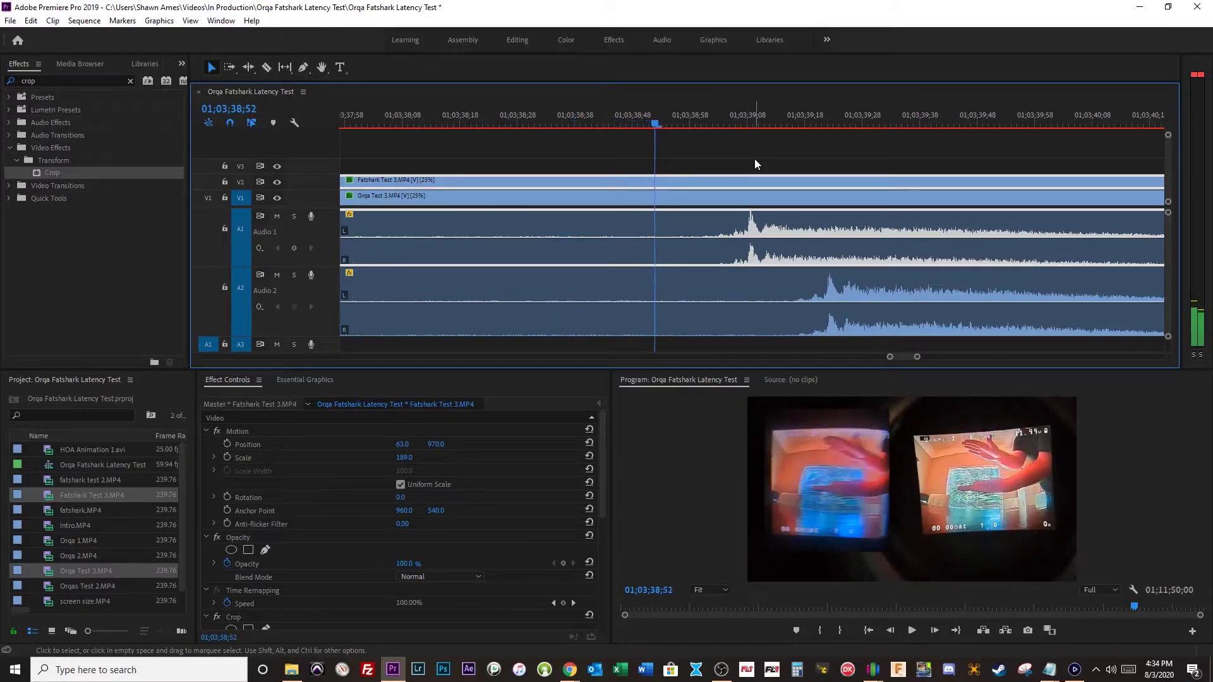
pyautogui.press('Right')
pyautogui.press('Right')
pyautogui.press('Right')
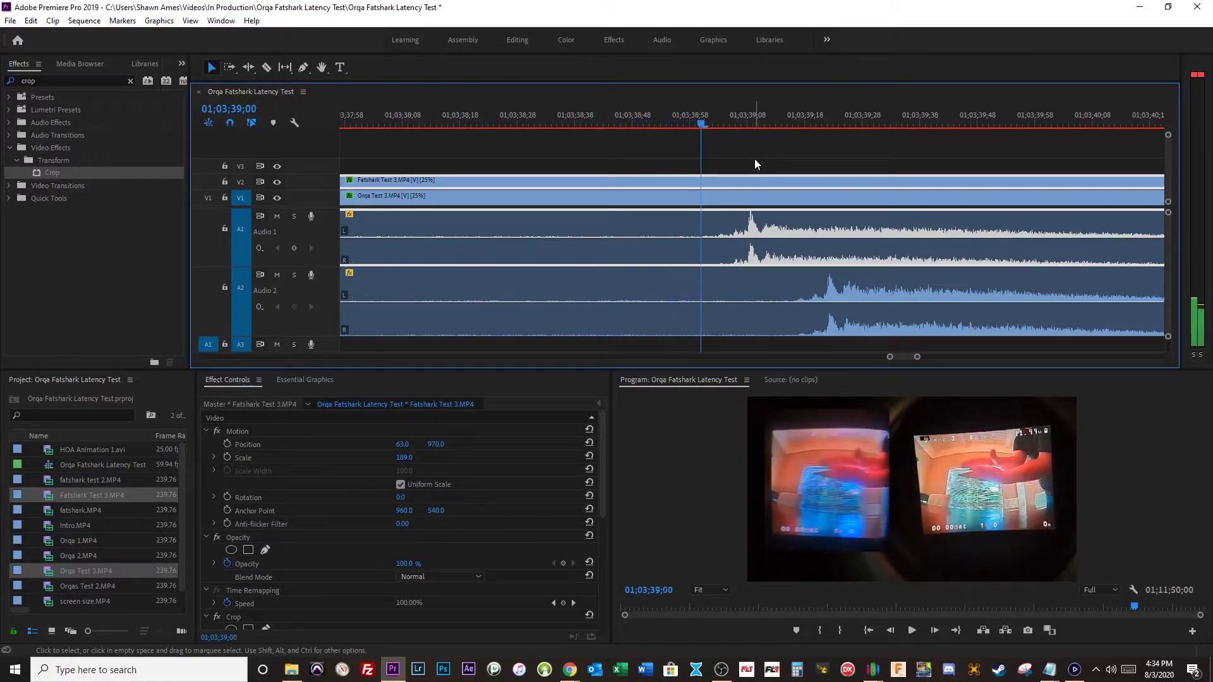
pyautogui.press('Right')
pyautogui.press('Right')
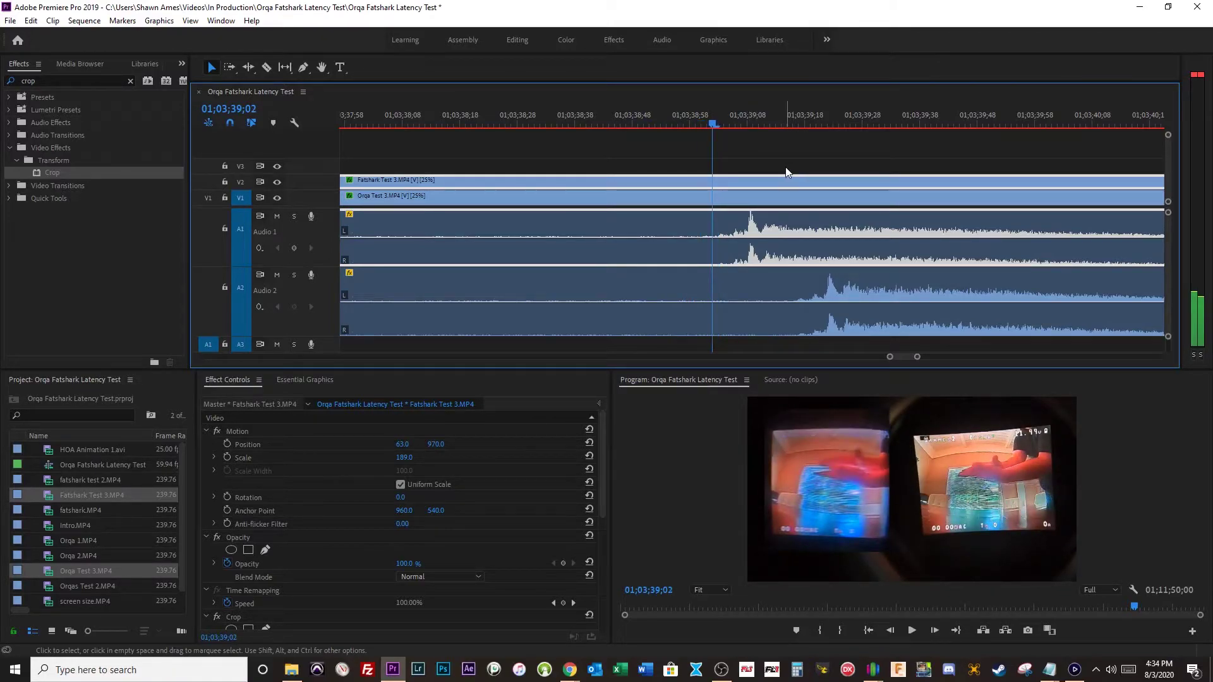
pyautogui.click(872, 169)
pyautogui.press('-')
pyautogui.press('-')
pyautogui.press('-')
pyautogui.press('-')
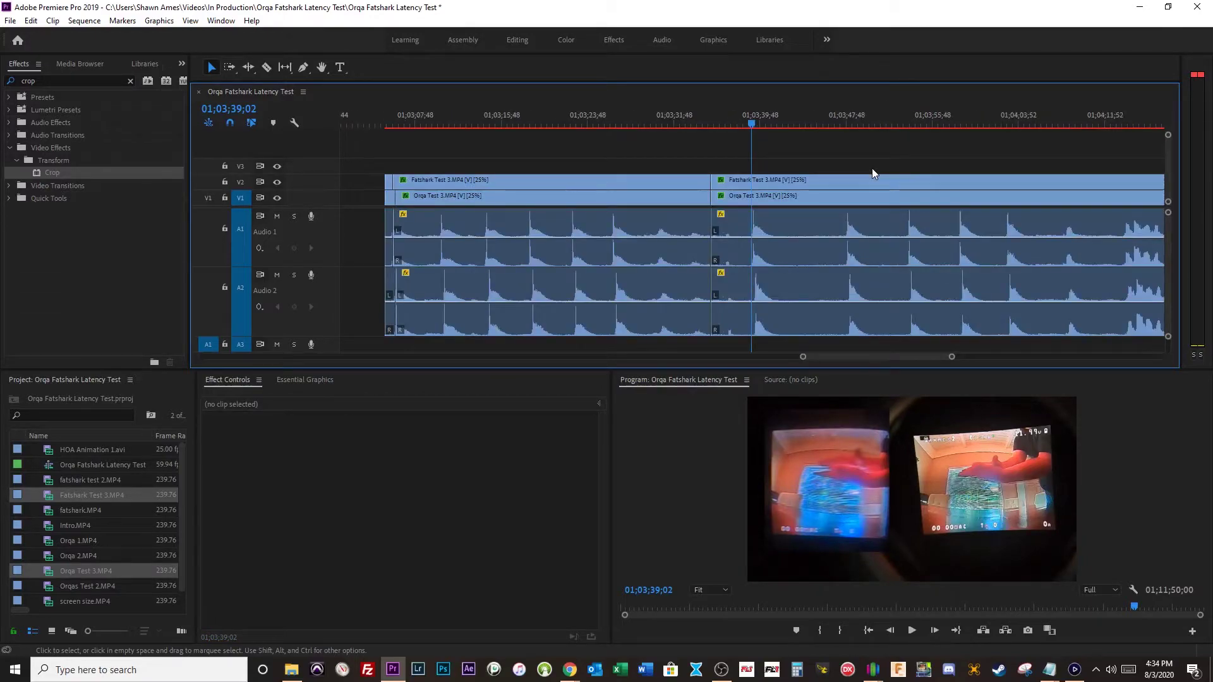
# - Review the frame past the previous clap and zoom out along the sequence
pyautogui.press('=')
pyautogui.press('=')
pyautogui.press('=')
pyautogui.press('=')
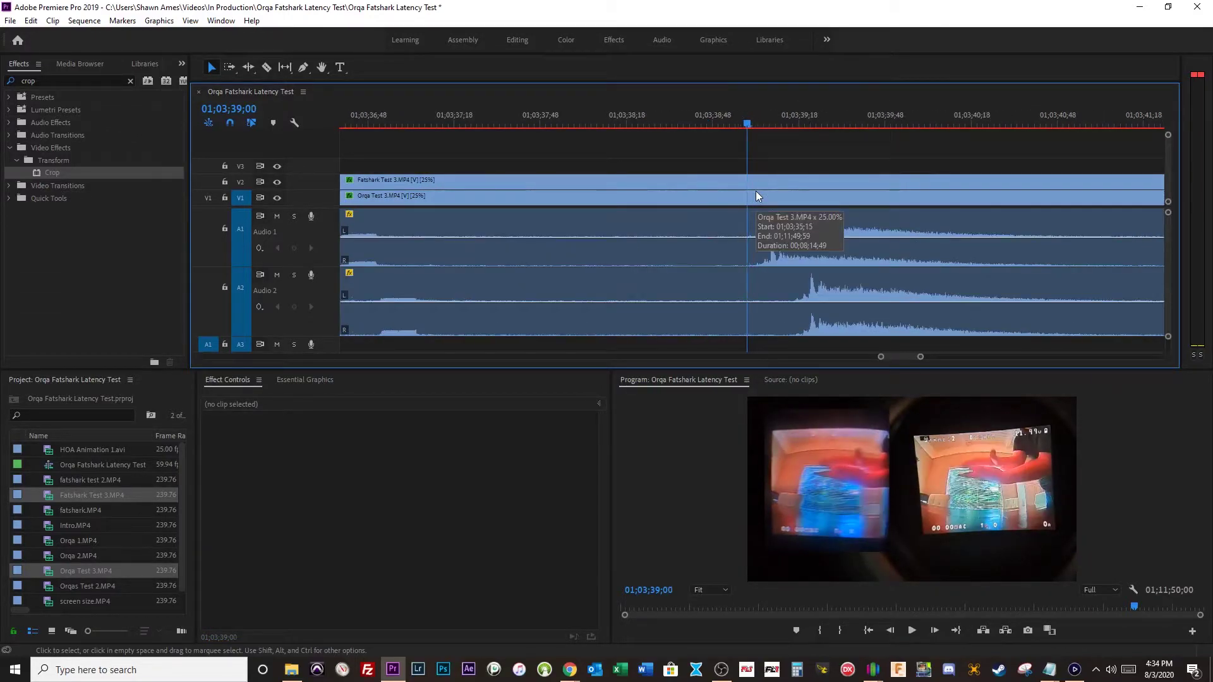
pyautogui.press('Right')
pyautogui.press('Right')
pyautogui.press('-')
pyautogui.press('-')
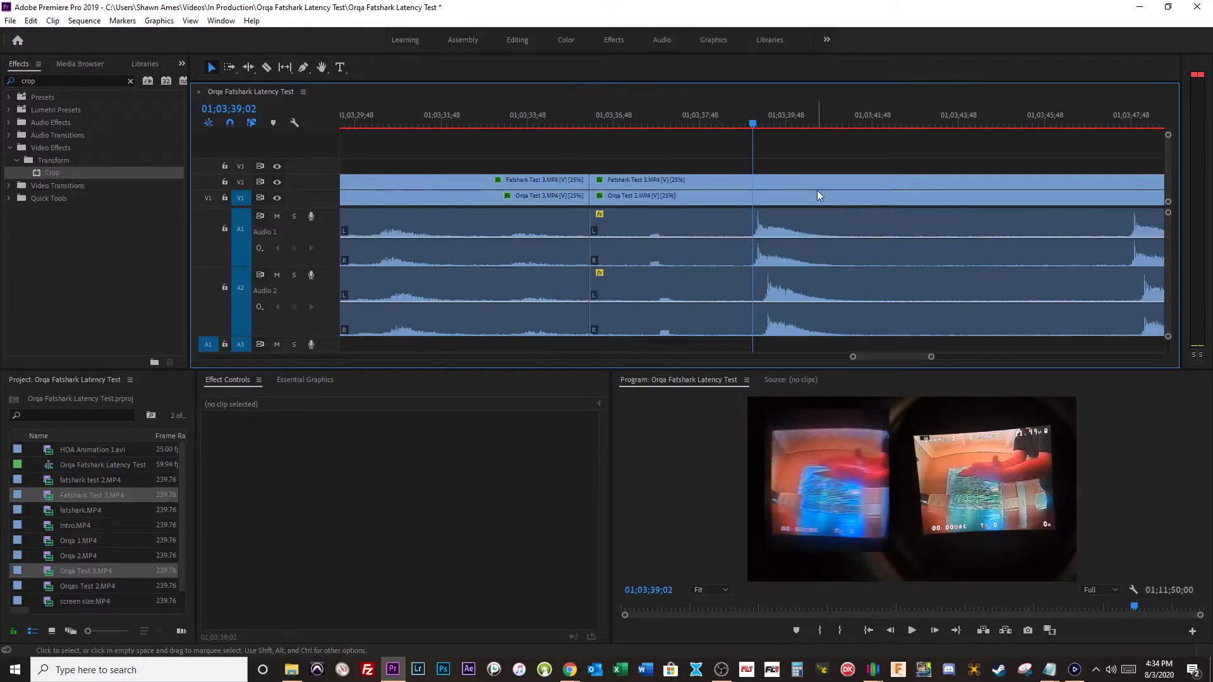
pyautogui.press('-')
pyautogui.press('-')
pyautogui.press('=')
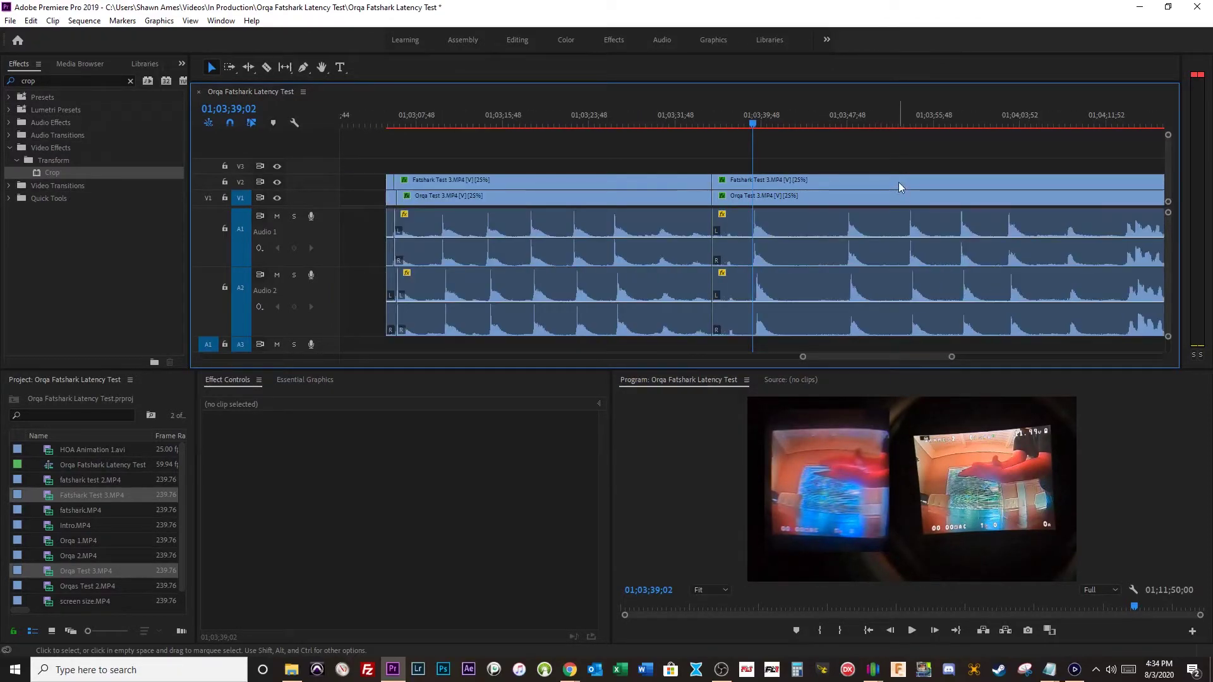
pyautogui.press('-')
pyautogui.press('-')
# - Zoom in on the next clap at 01;04;51;02
pyautogui.moveTo(923, 125); pyautogui.dragTo(953, 145)
pyautogui.press('=')
pyautogui.press('=')
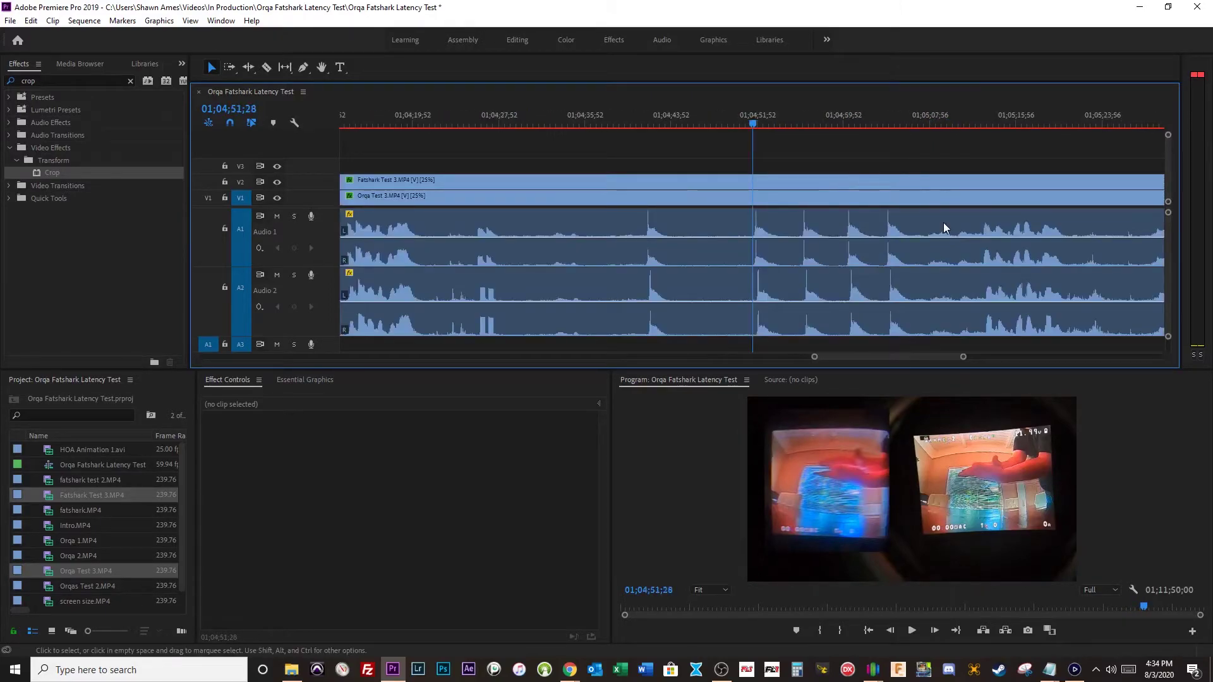
pyautogui.press('=')
pyautogui.press('=')
pyautogui.press('=')
pyautogui.press('=')
pyautogui.moveTo(791, 108); pyautogui.dragTo(681, 139)
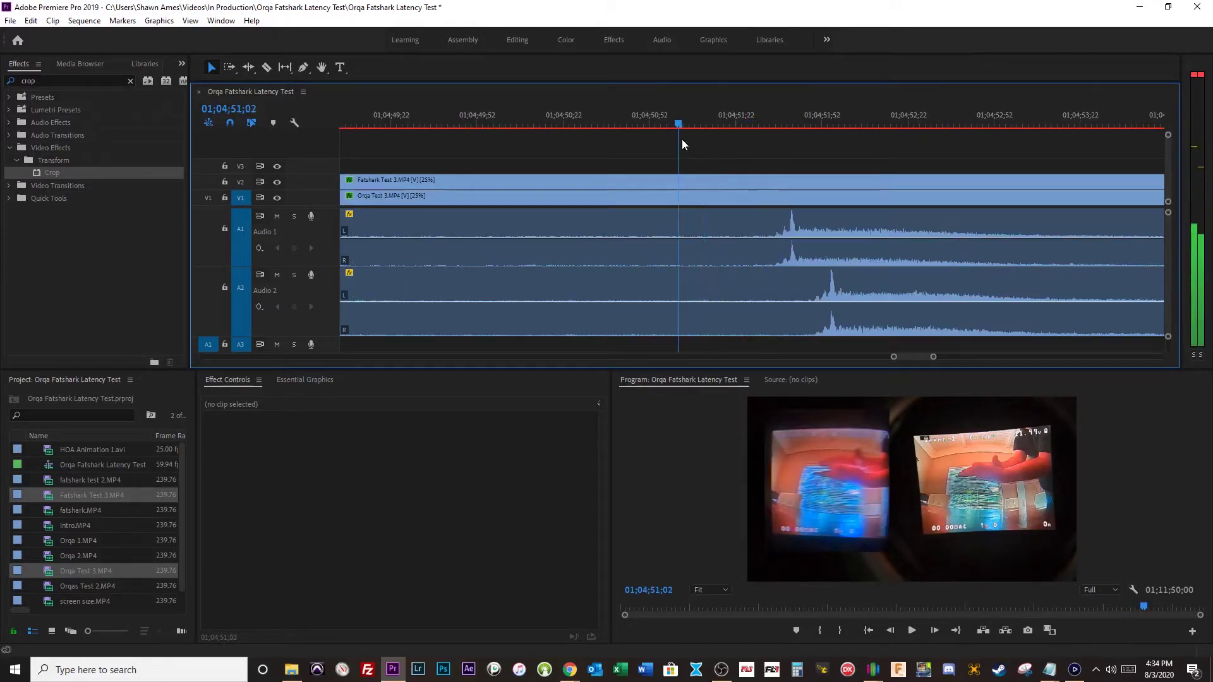
# - Move to the clap near 01;04;55 and step frames to 01;04;56;03
pyautogui.press('-')
pyautogui.press('-')
pyautogui.press('-')
pyautogui.click(833, 125)
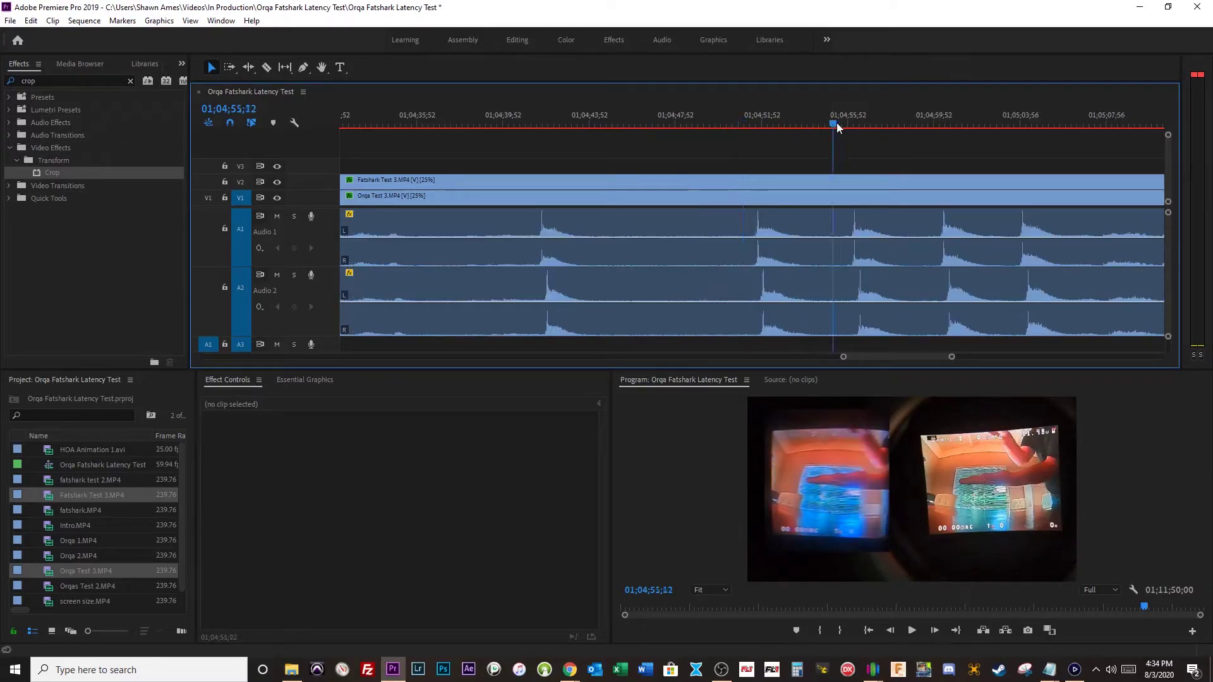
pyautogui.moveTo(837, 127); pyautogui.dragTo(853, 138)
pyautogui.press('=')
pyautogui.press('=')
pyautogui.press('=')
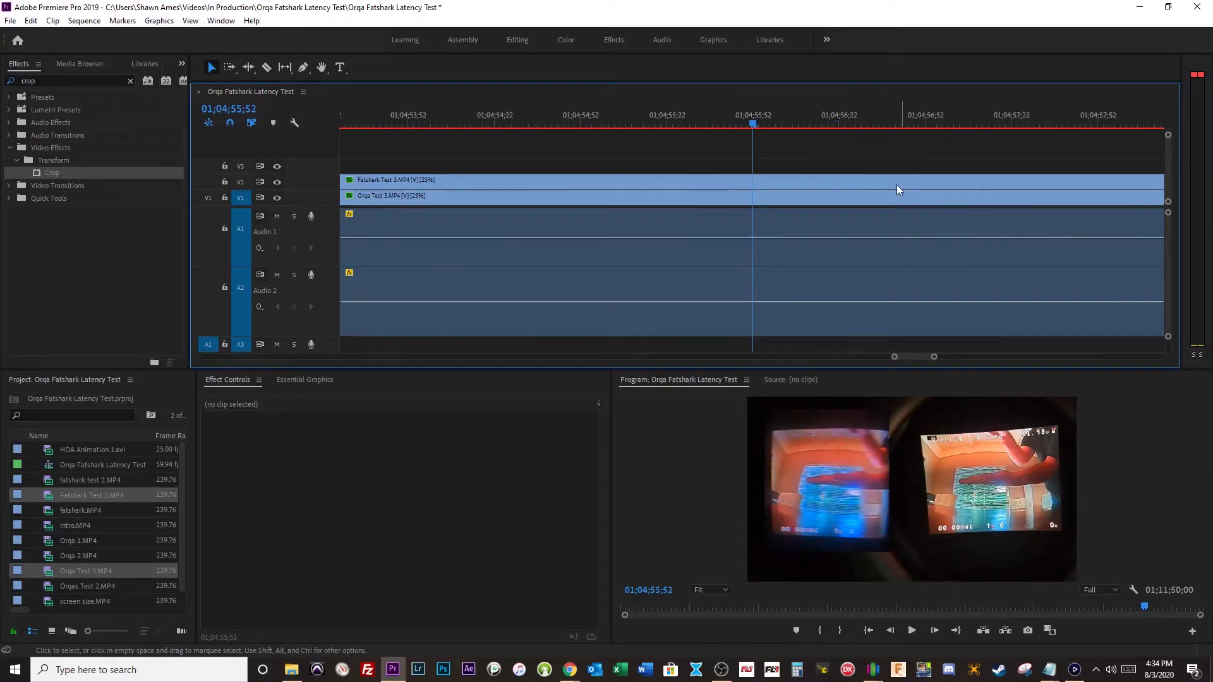
pyautogui.press('Left')
pyautogui.press('Left')
pyautogui.press('Left')
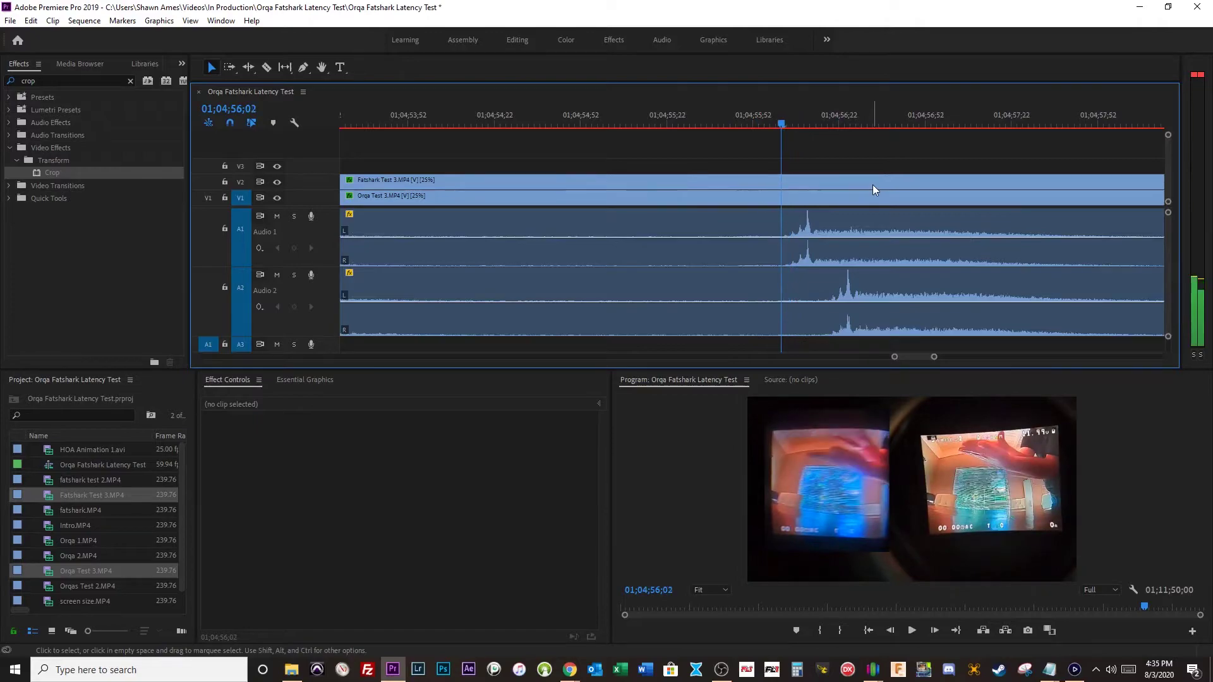
pyautogui.press('Right')
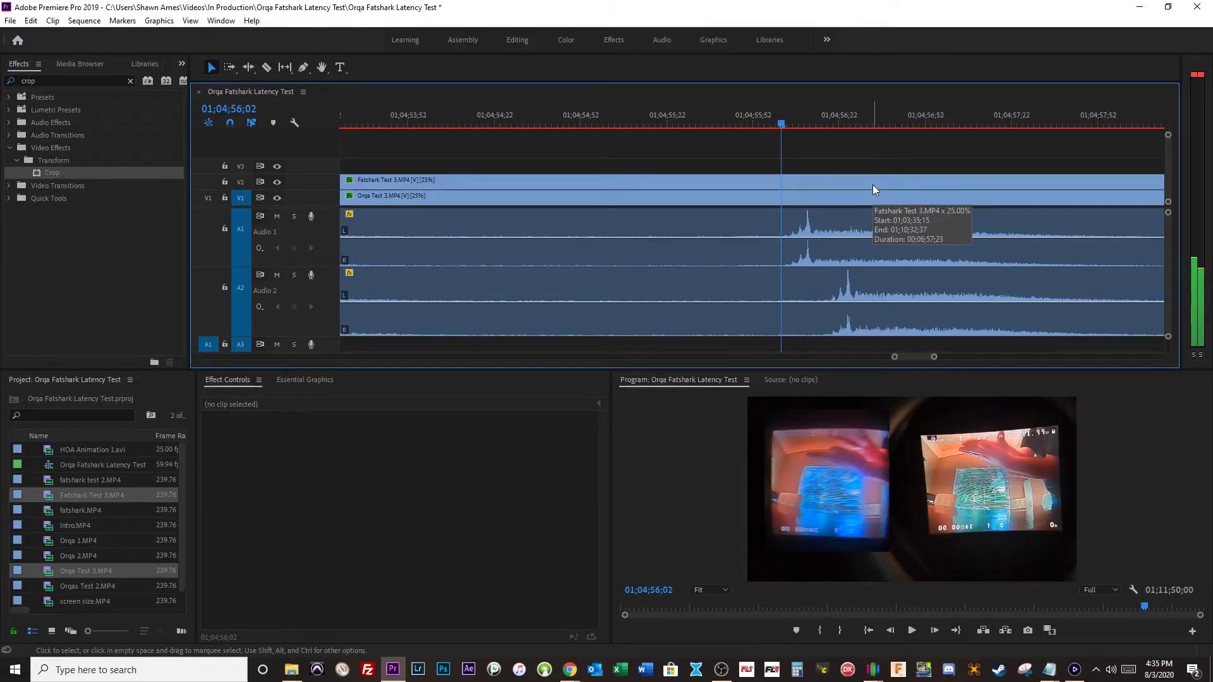
pyautogui.press('Right')
# - Move along Test 3 and zoom in on the clap at 01;08;12;25
pyautogui.press('-')
pyautogui.press('-')
pyautogui.press('-')
pyautogui.press('-')
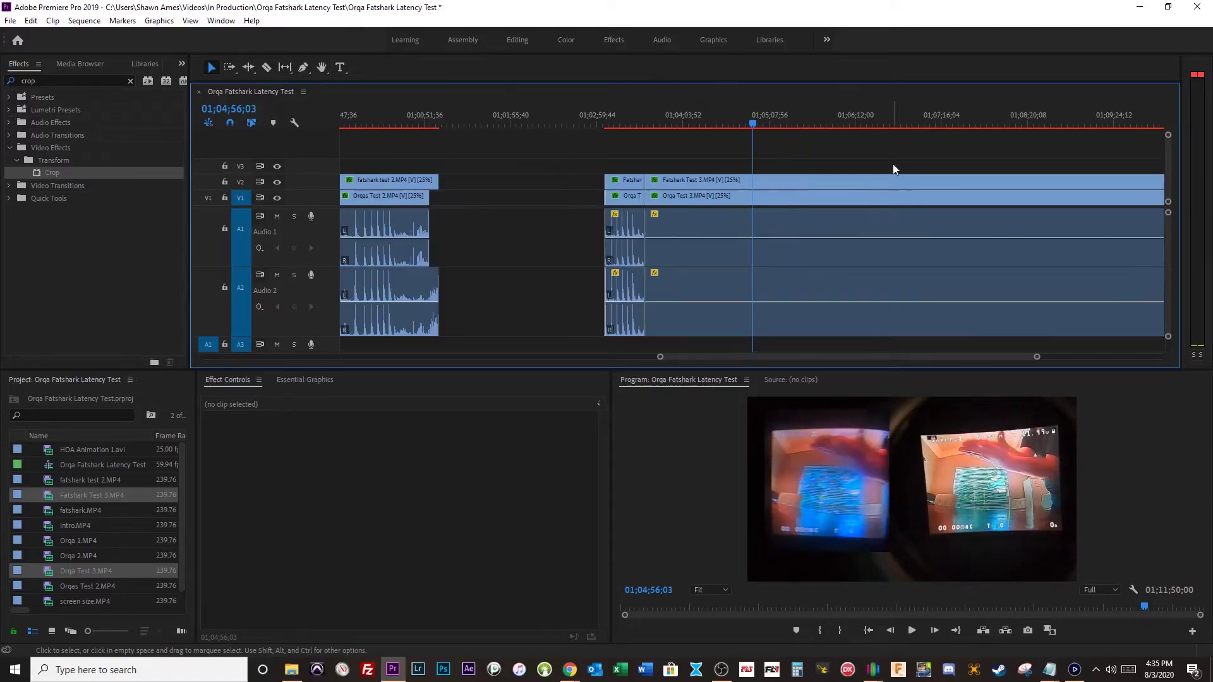
pyautogui.moveTo(821, 121); pyautogui.dragTo(949, 120)
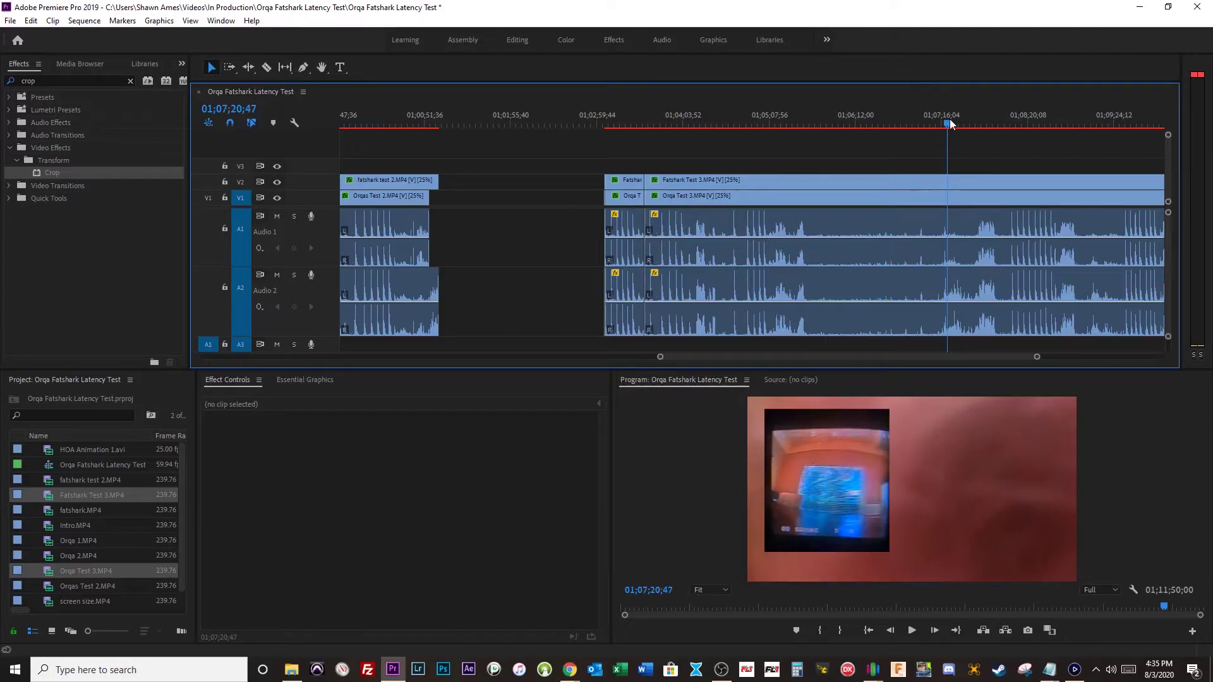
pyautogui.moveTo(949, 119); pyautogui.dragTo(1015, 119)
pyautogui.press('=')
pyautogui.press('=')
pyautogui.press('=')
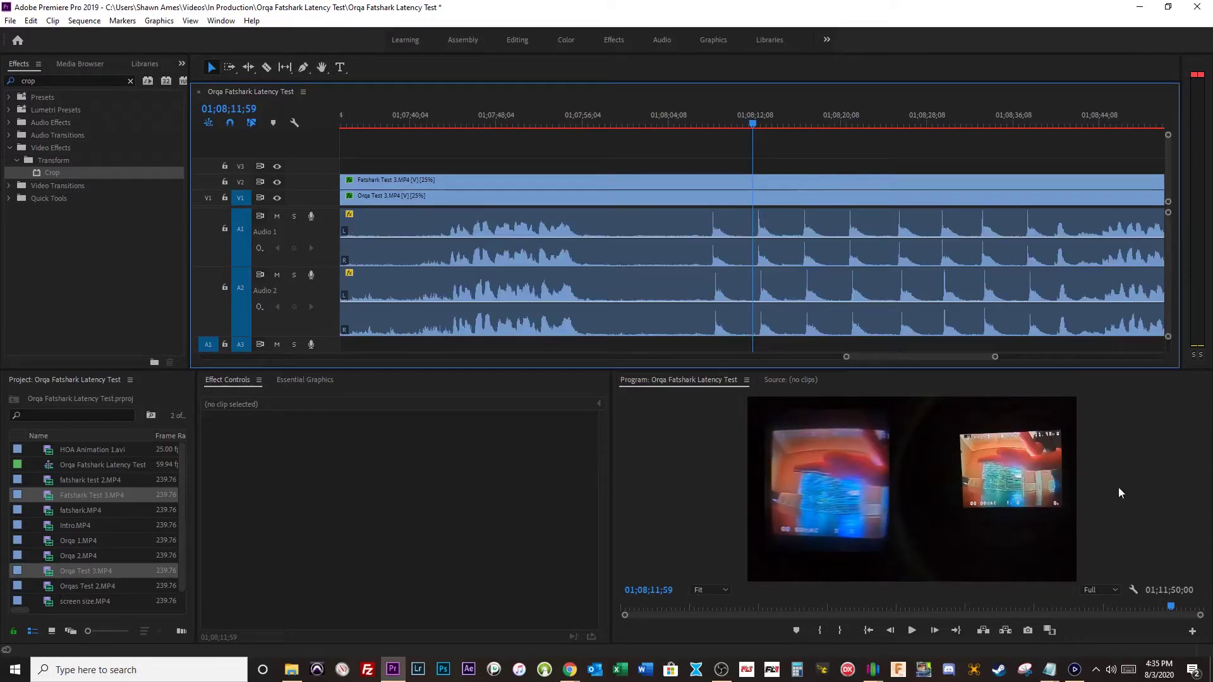
pyautogui.click(757, 119)
pyautogui.press('=')
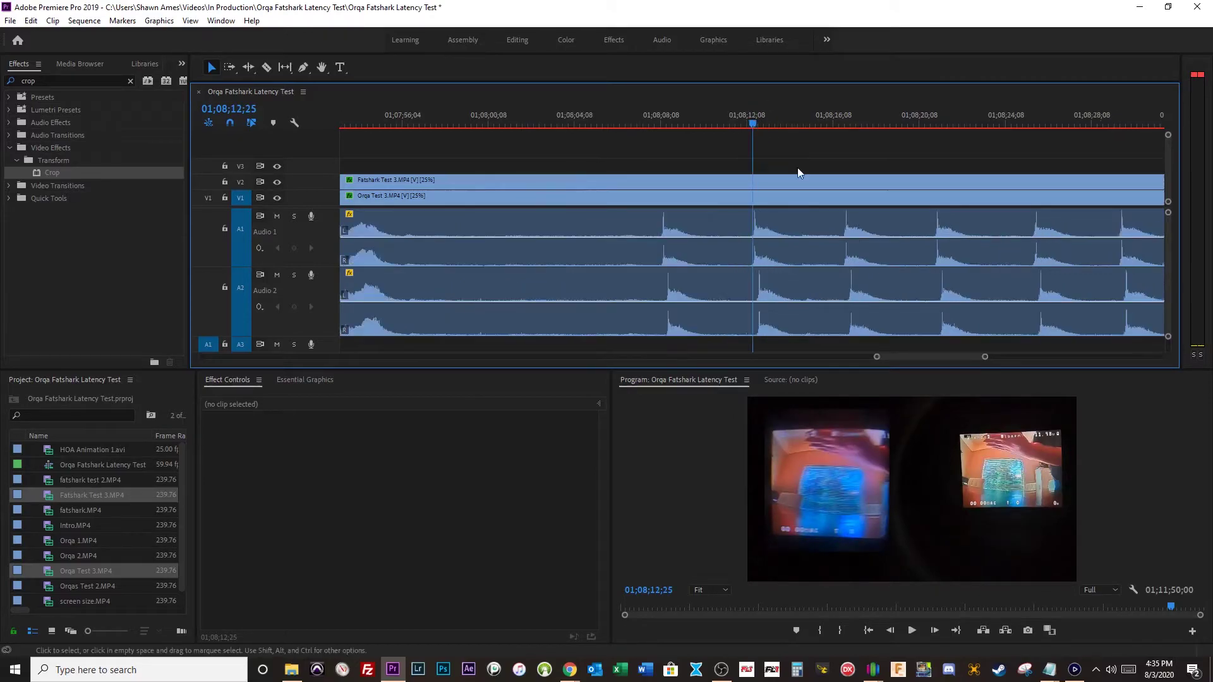
# - Zoom in closely on the next clap peaks at 01;08;25;23
pyautogui.press('-')
pyautogui.press('-')
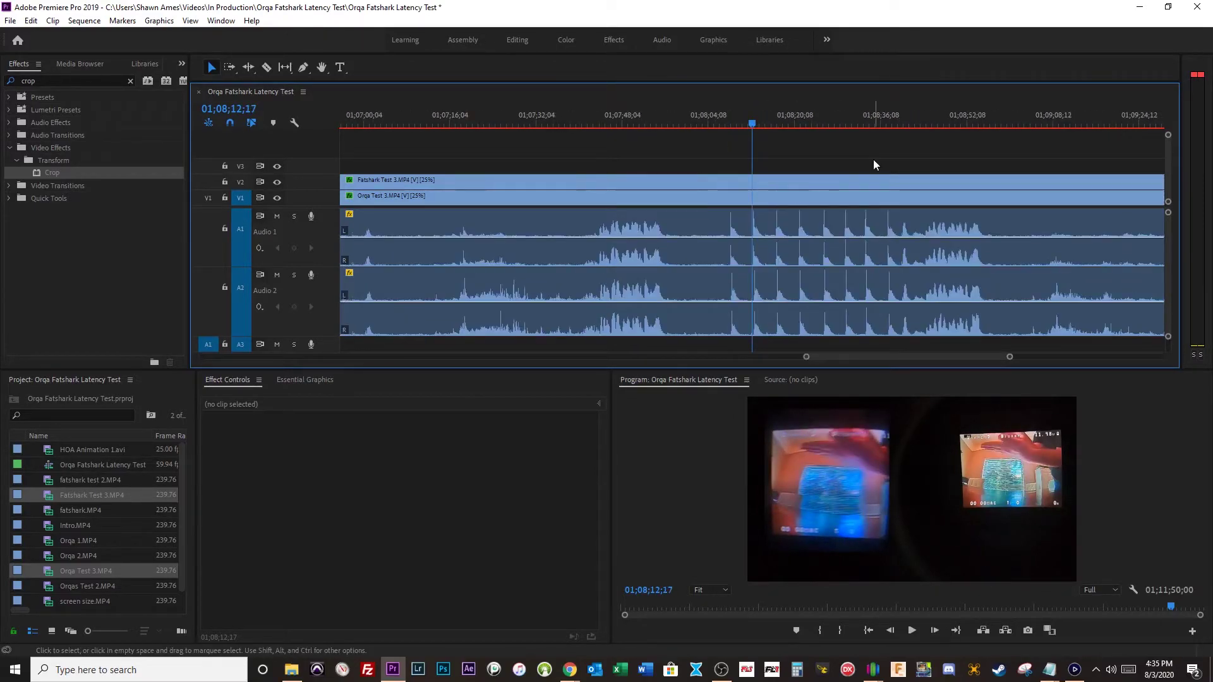
pyautogui.click(825, 123)
pyautogui.press('=')
pyautogui.press('=')
pyautogui.press('=')
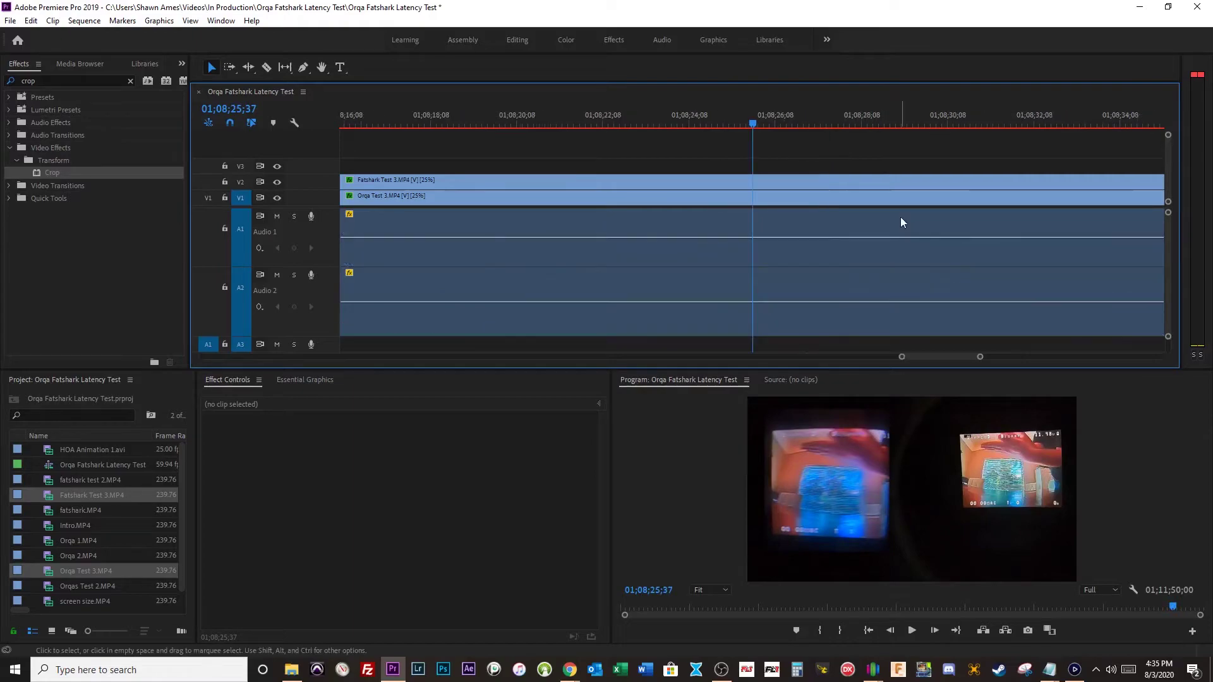
pyautogui.press('=')
pyautogui.click(732, 120)
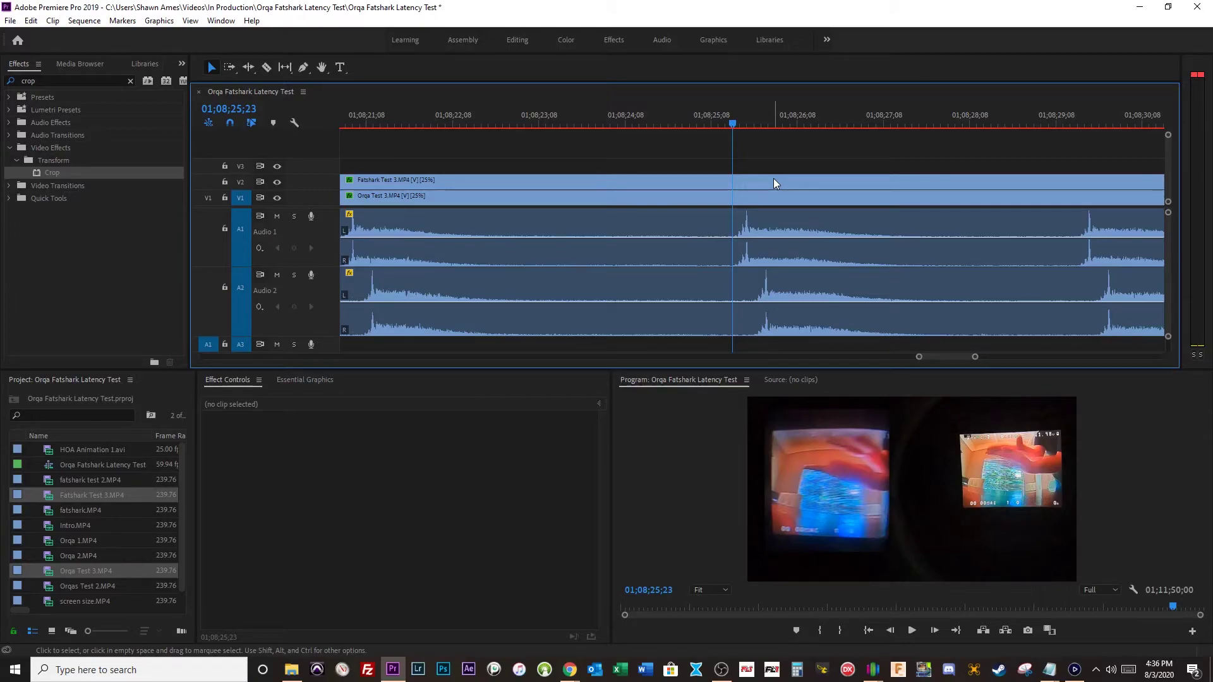
# - Jump the playhead toward the end of Test 3, onto the clap near 01;09;47;40
pyautogui.press('-')
pyautogui.press('-')
pyautogui.press('-')
pyautogui.click(941, 126)
pyautogui.press('-')
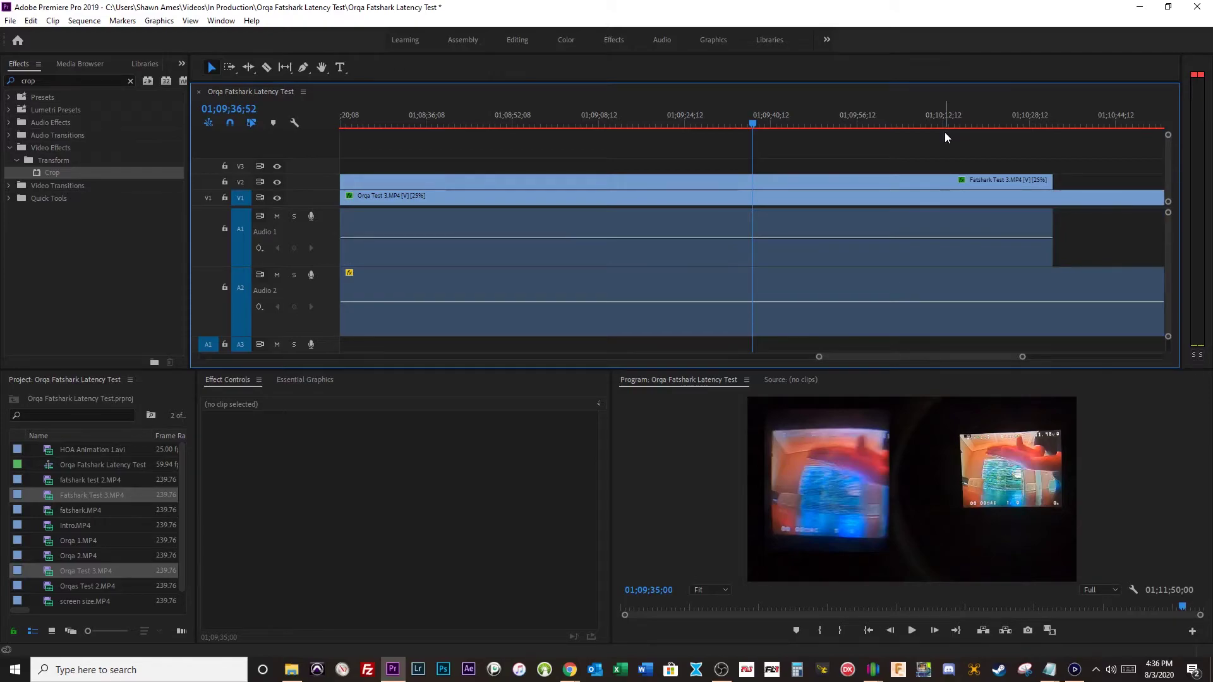
pyautogui.press('=')
pyautogui.press('=')
pyautogui.click(985, 124)
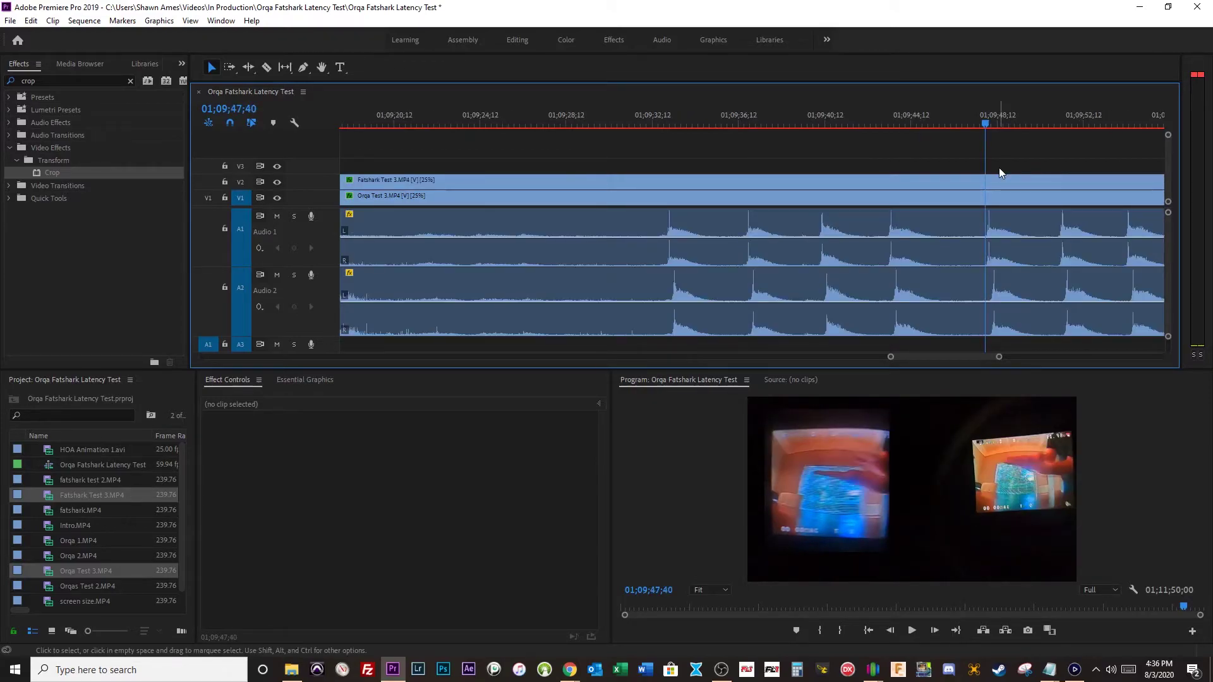
# - Fine-tune the playhead frame by frame so it rests on the clap at 01;09;47;30
pyautogui.press('Left')
pyautogui.press('Right')
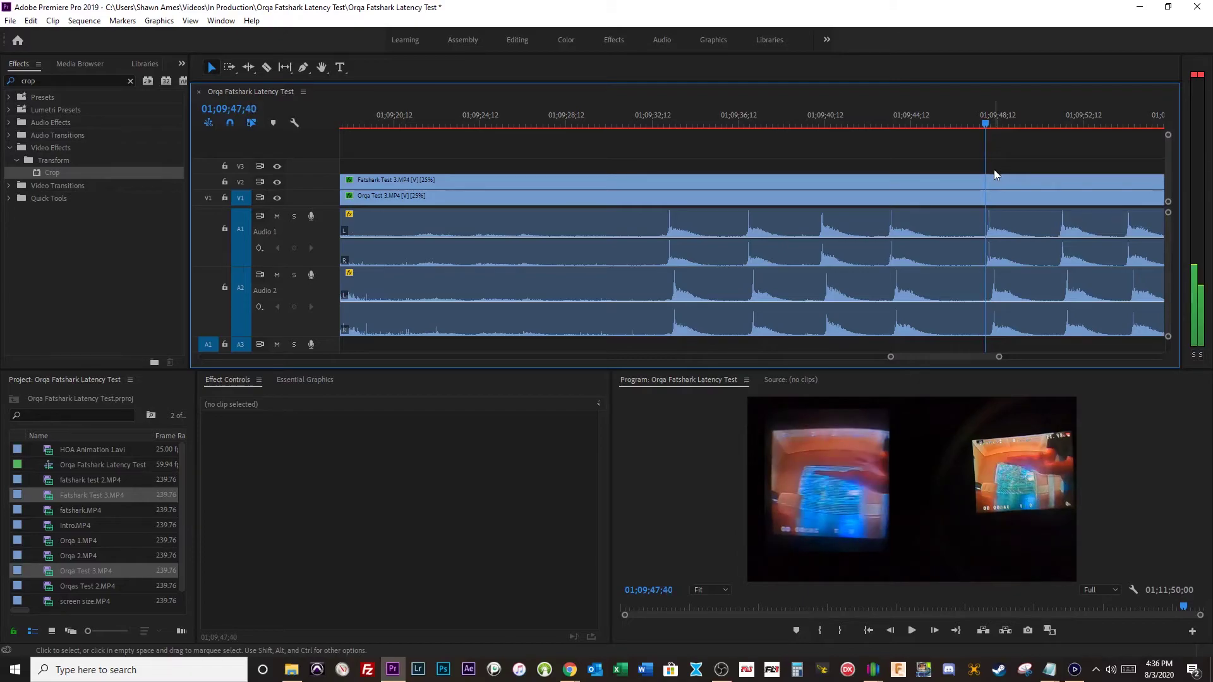
pyautogui.press('Left')
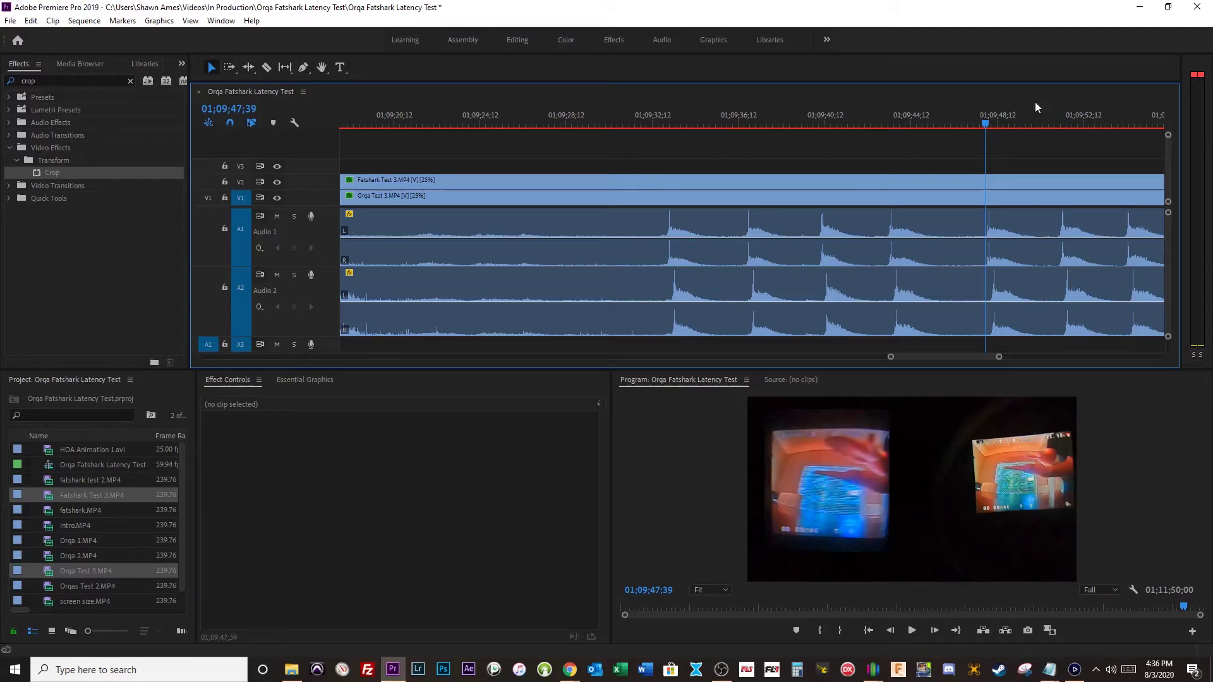
pyautogui.click(991, 125)
pyautogui.moveTo(992, 127); pyautogui.dragTo(982, 131)
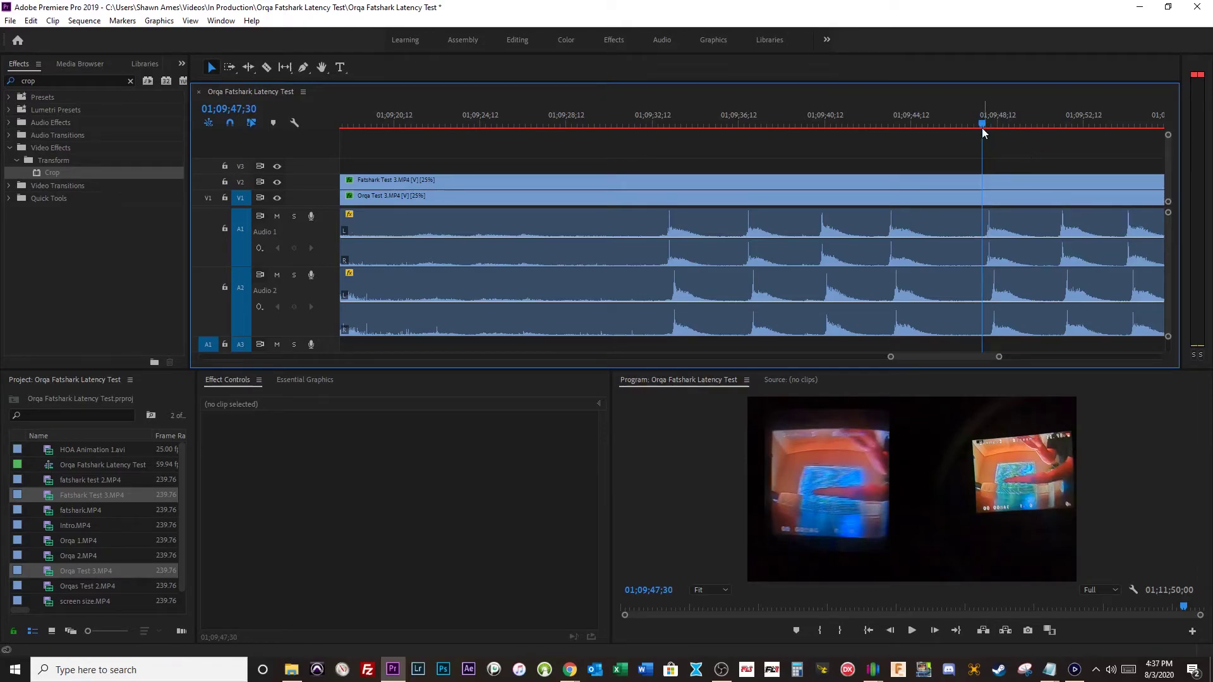
pyautogui.press('-')
pyautogui.press('-')
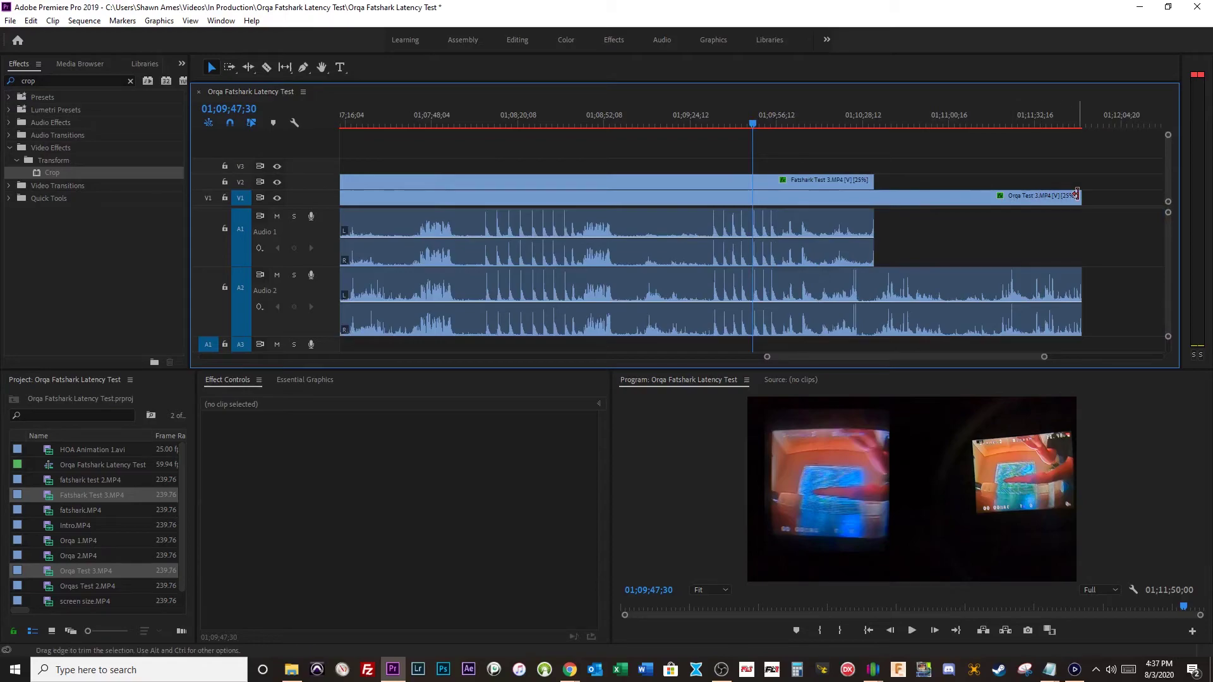
# - Trim the V1 and V2 Test 3 clips to end together, and park the playhead at 01;09;31;12
pyautogui.moveTo(1081, 196); pyautogui.dragTo(856, 228)
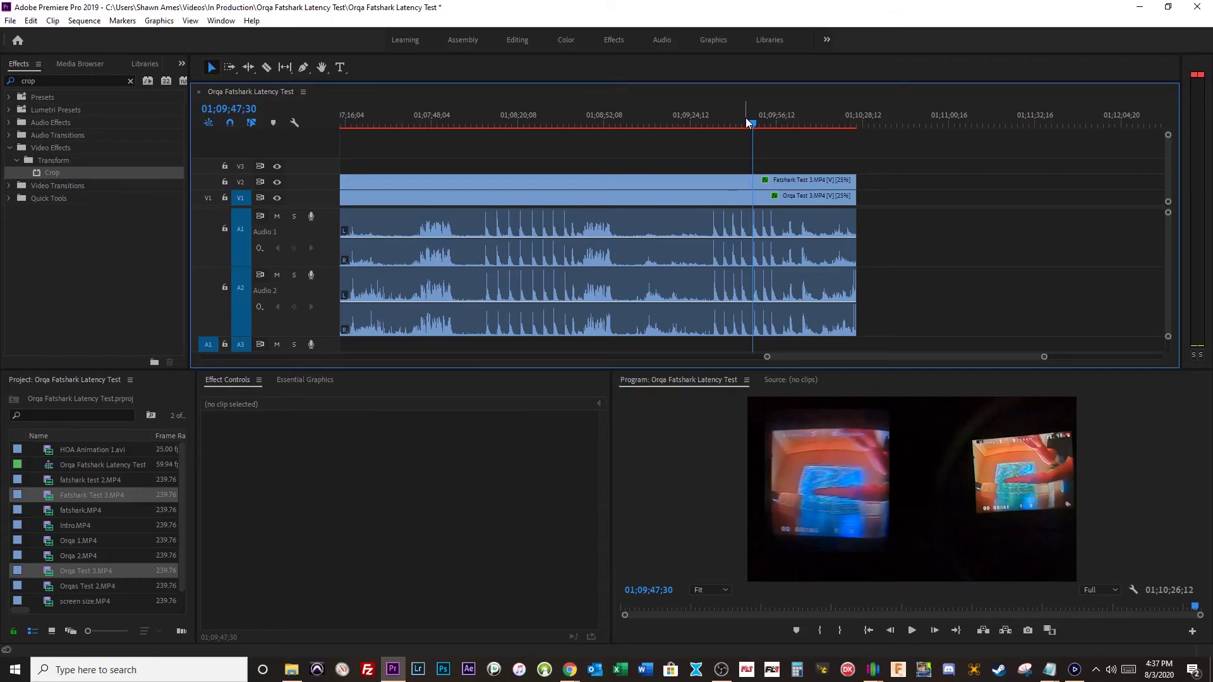
pyautogui.moveTo(747, 122); pyautogui.dragTo(713, 142)
pyautogui.press('-')
pyautogui.press('-')
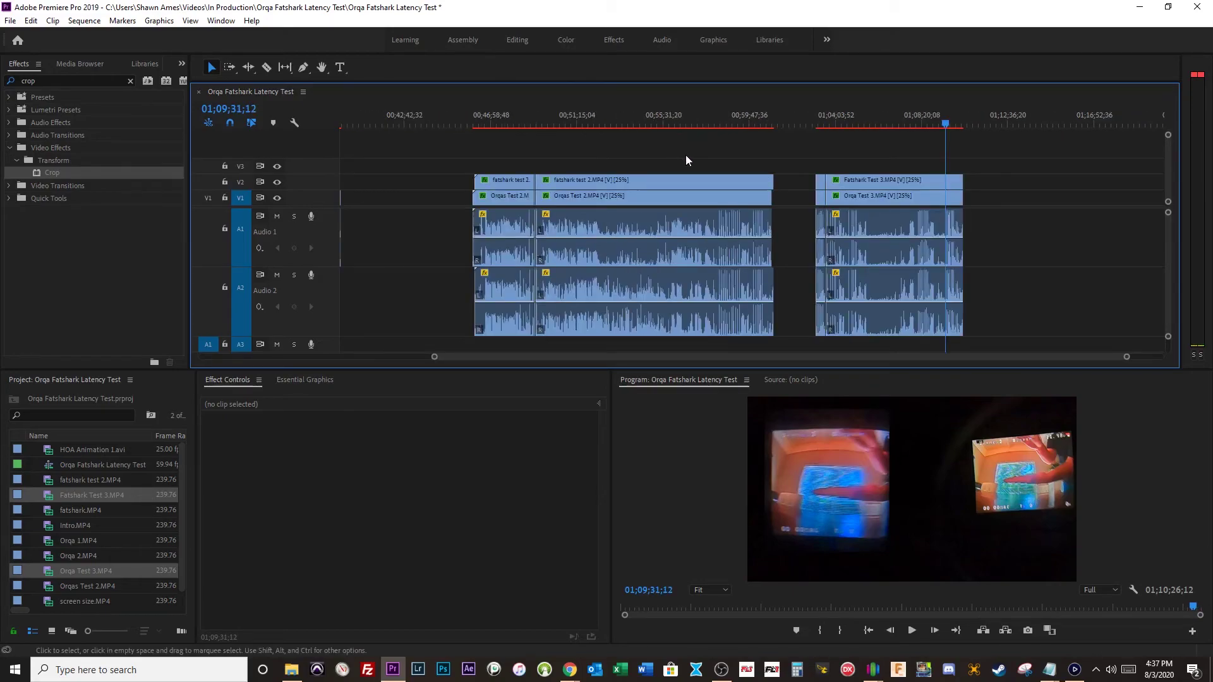
pyautogui.press('=')
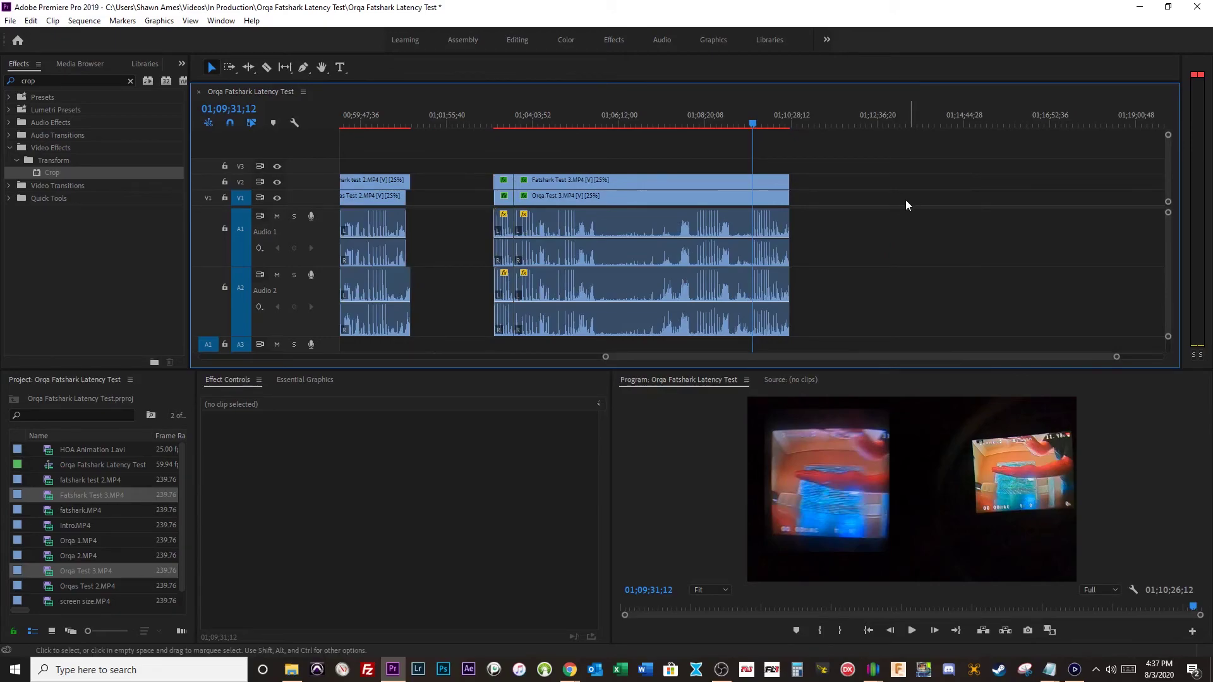